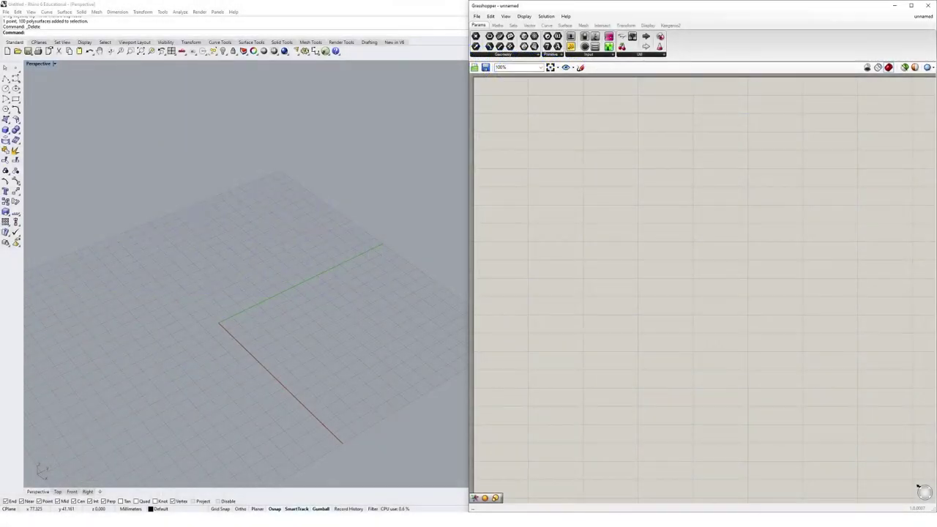
Add a Rectangle parameter to the Grasshopper canvas and define it as a 50 by 50 mm rectangle starting at the origin.
{"action": "left_click_drag", "start_coordinate": [510, 47], "coordinate": [555, 180]}
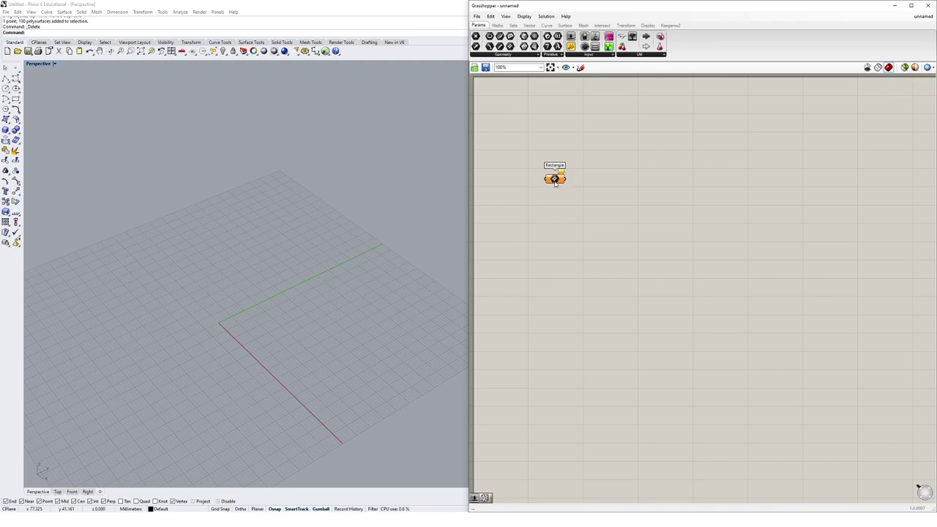
{"action": "right_click", "coordinate": [554, 178]}
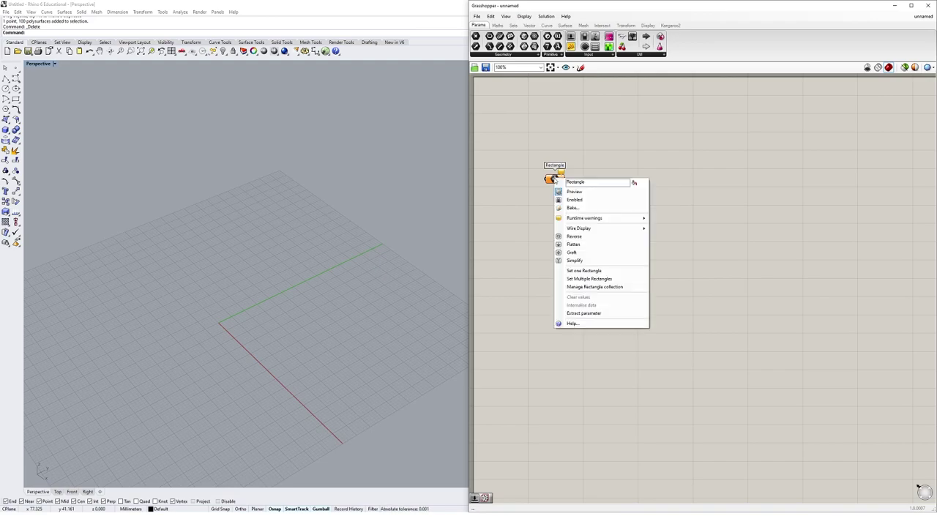
{"action": "left_click", "coordinate": [584, 270]}
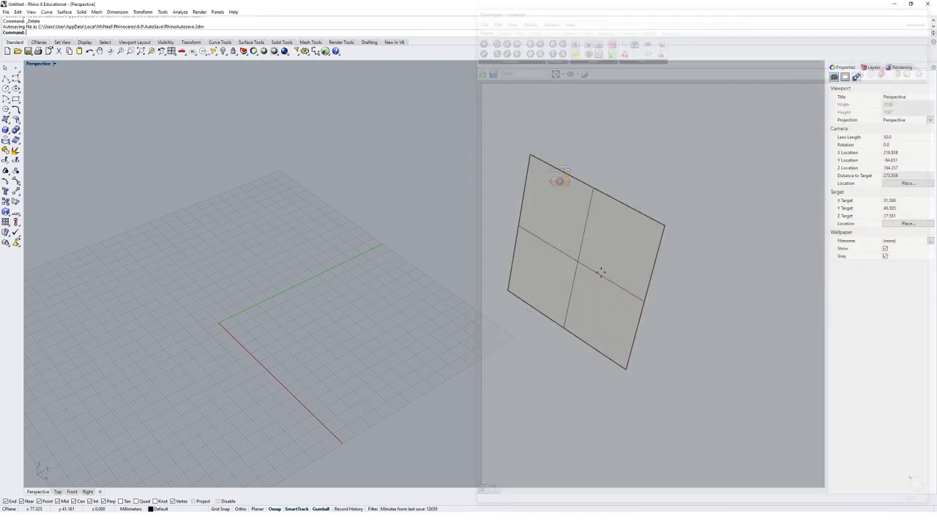
{"action": "type", "text": "0"}
{"action": "key", "text": "Return"}
{"action": "type", "text": "5"}
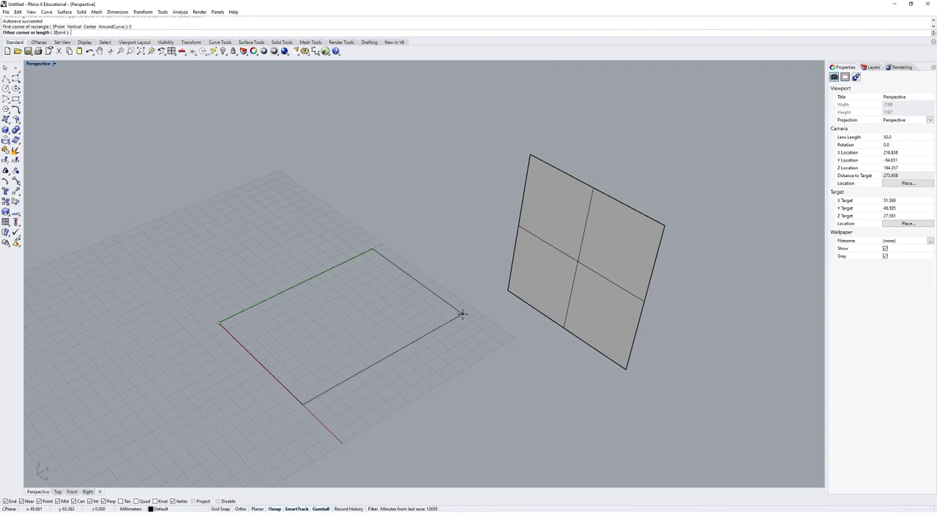
{"action": "type", "text": "0"}
{"action": "key", "text": "Return"}
{"action": "key", "text": "Return"}
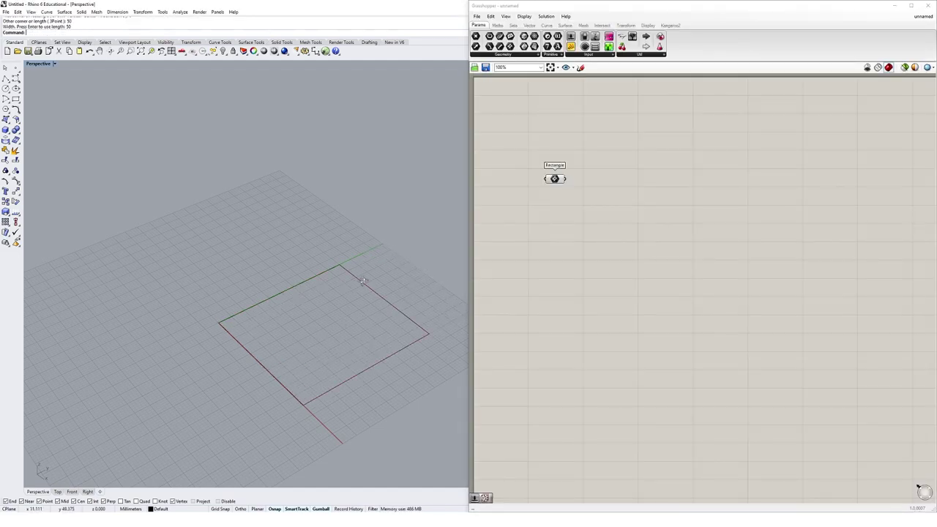
Delete the leftover upright surface beside the rectangle in the Rhino viewport.
{"action": "right_click_drag", "start_coordinate": [439, 308], "coordinate": [346, 235]}
{"action": "left_click", "coordinate": [428, 220]}
{"action": "key", "text": "Delete"}
{"action": "scroll", "coordinate": [257, 299], "scroll_direction": "up", "scroll_amount": 5}
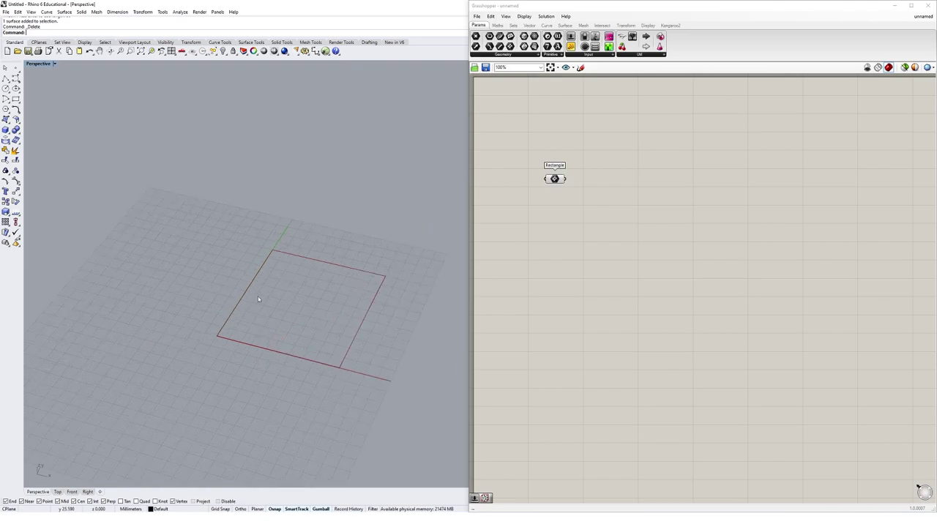
{"action": "right_click_drag", "start_coordinate": [316, 314], "coordinate": [334, 240]}
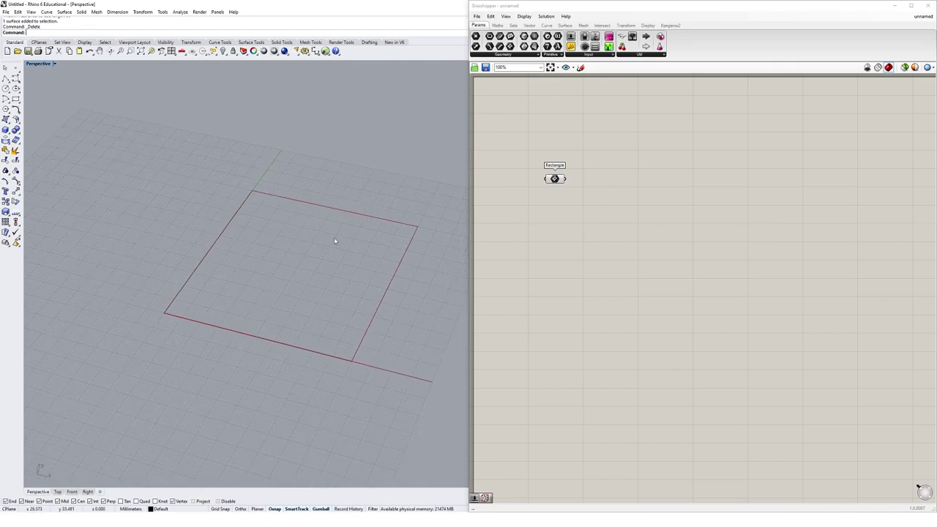
Add a Voronoi component and a Populate 2D component to the Grasshopper canvas.
{"action": "double_click", "coordinate": [609, 193]}
{"action": "type", "text": "voronoi"}
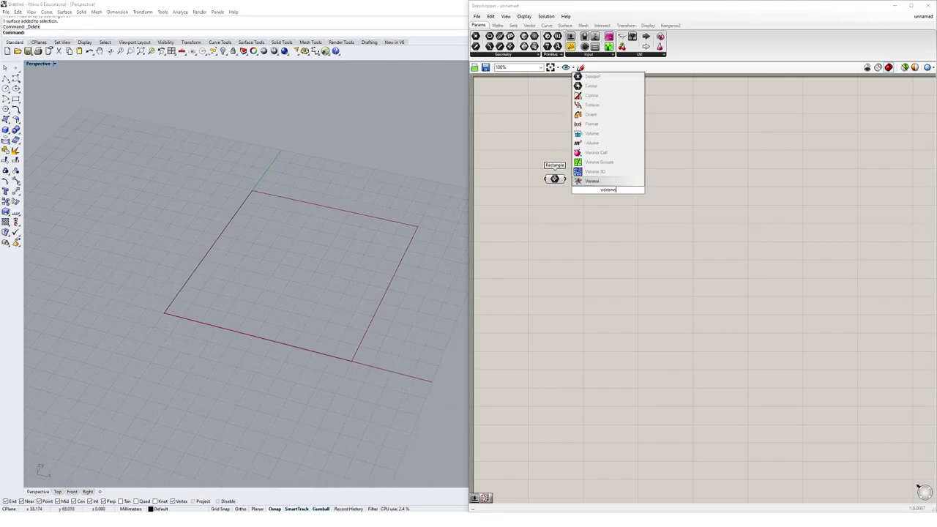
{"action": "left_click", "coordinate": [602, 182]}
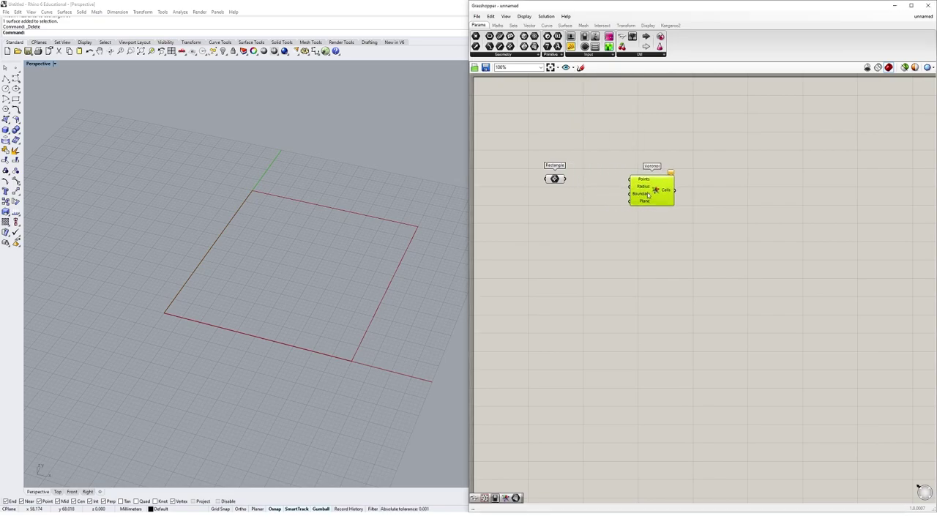
{"action": "double_click", "coordinate": [593, 224]}
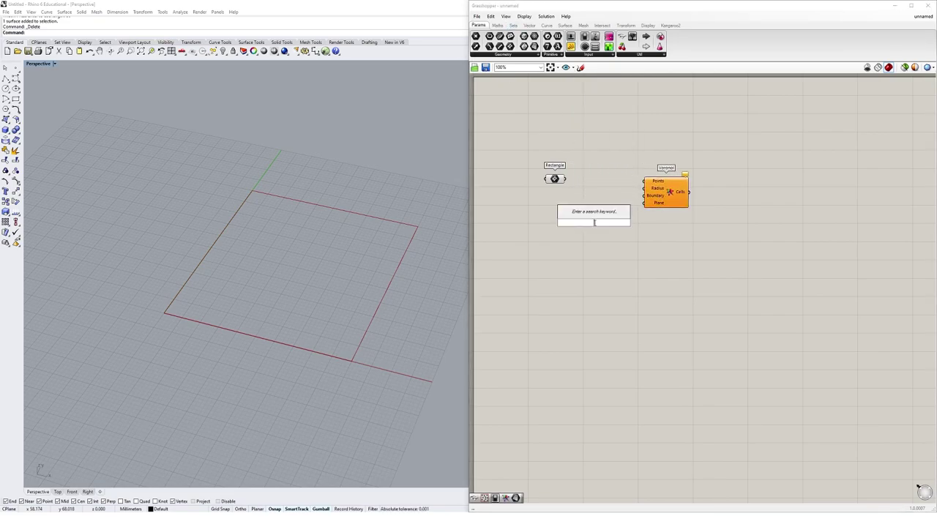
{"action": "type", "text": "popul"}
{"action": "left_click", "coordinate": [587, 213]}
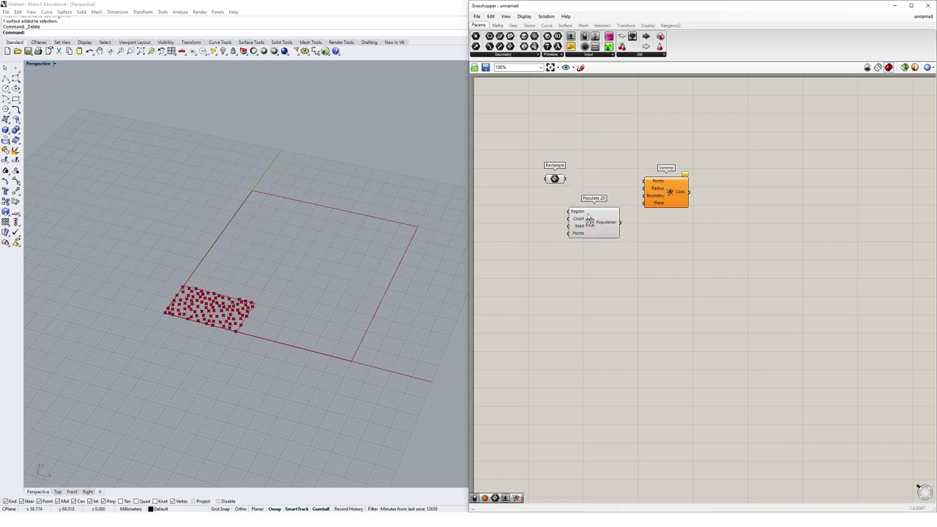
Connect the rectangle to Populate 2D's Region and Voronoi's Boundary, and the Population output to Voronoi's Points.
{"action": "left_click_drag", "start_coordinate": [561, 182], "coordinate": [569, 211]}
{"action": "left_click_drag", "start_coordinate": [598, 219], "coordinate": [588, 183]}
{"action": "left_click_drag", "start_coordinate": [521, 177], "coordinate": [666, 198]}
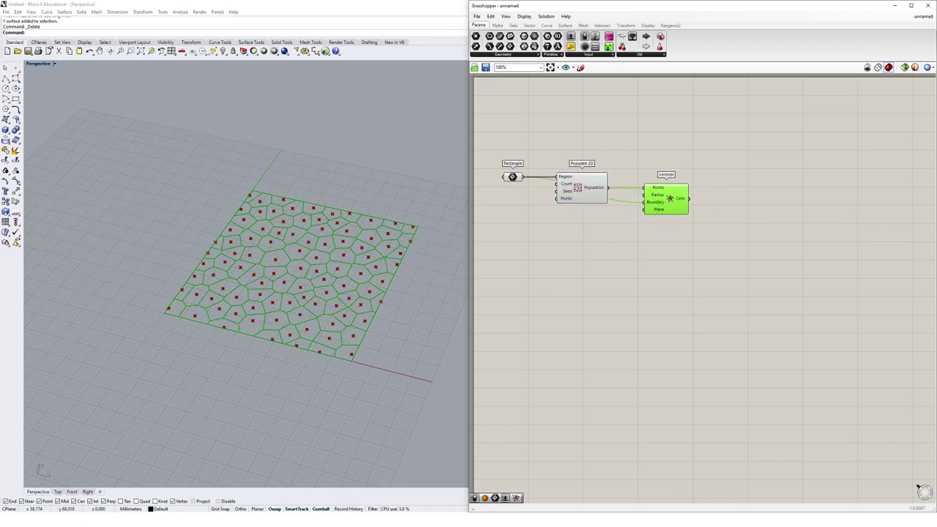
Place a single point object in Rhino inside the Voronoi pattern, slightly off its centre.
{"action": "right_click_drag", "start_coordinate": [317, 291], "coordinate": [279, 206]}
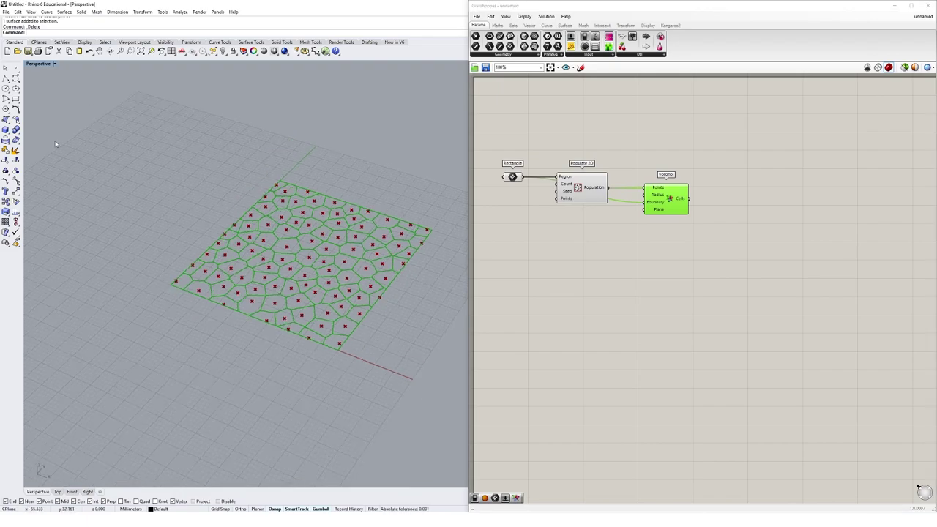
{"action": "left_click", "coordinate": [16, 68]}
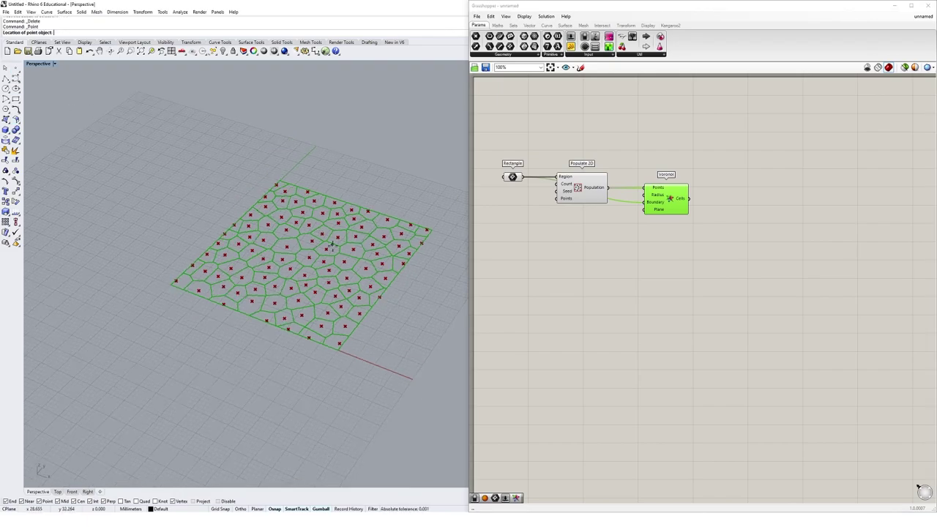
{"action": "scroll", "coordinate": [354, 247], "scroll_direction": "up", "scroll_amount": 5}
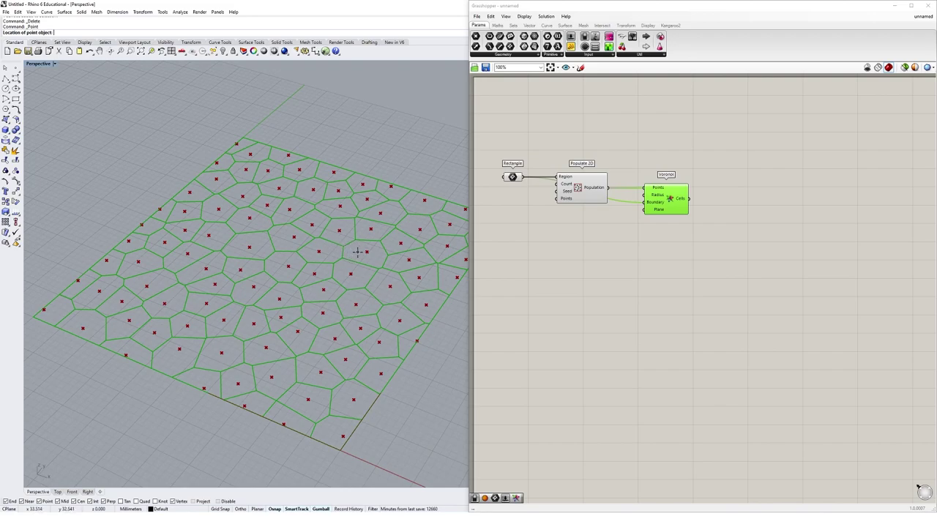
{"action": "left_click", "coordinate": [352, 247]}
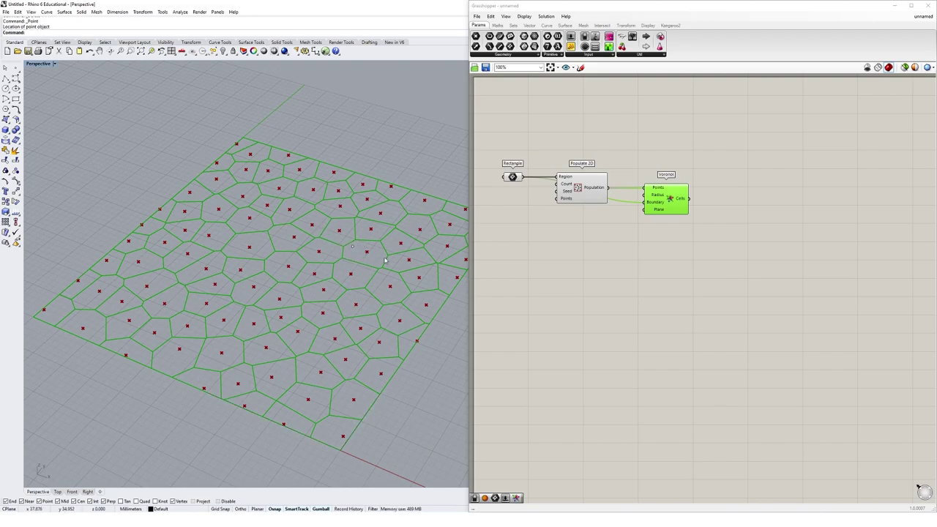
Add a Point parameter in Grasshopper, reference the Rhino point in it, and position it below Populate 2D.
{"action": "double_click", "coordinate": [560, 271]}
{"action": "type", "text": "point"}
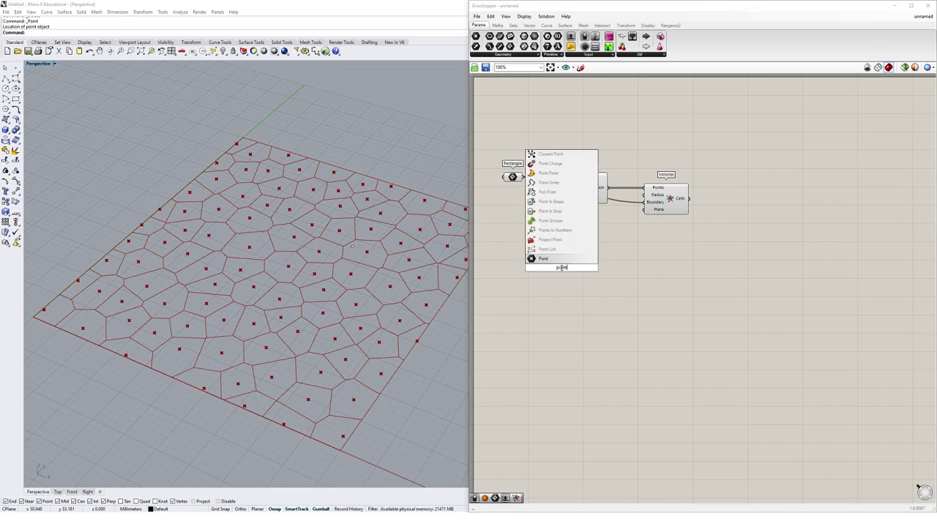
{"action": "key", "text": "Return"}
{"action": "right_click", "coordinate": [565, 268]}
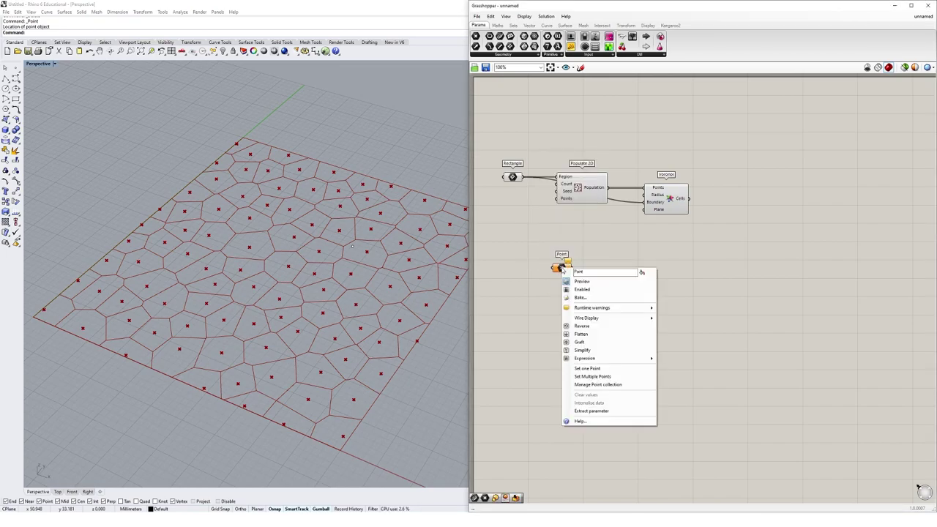
{"action": "left_click", "coordinate": [606, 369]}
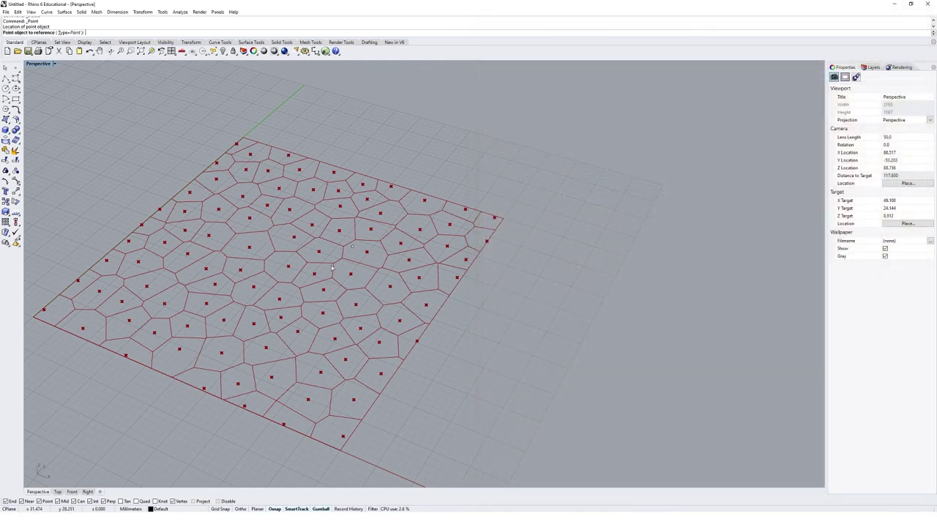
{"action": "left_click", "coordinate": [606, 295]}
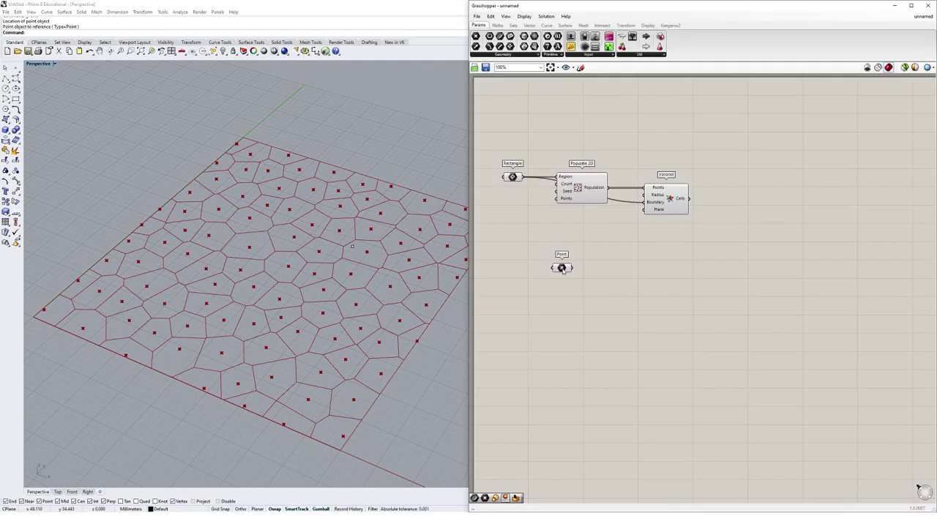
{"action": "left_click_drag", "start_coordinate": [563, 269], "coordinate": [609, 279]}
Add a Distance component with the Population output wired to Point A and the Point parameter to Point B.
{"action": "left_click", "coordinate": [592, 192]}
{"action": "left_click", "coordinate": [679, 203]}
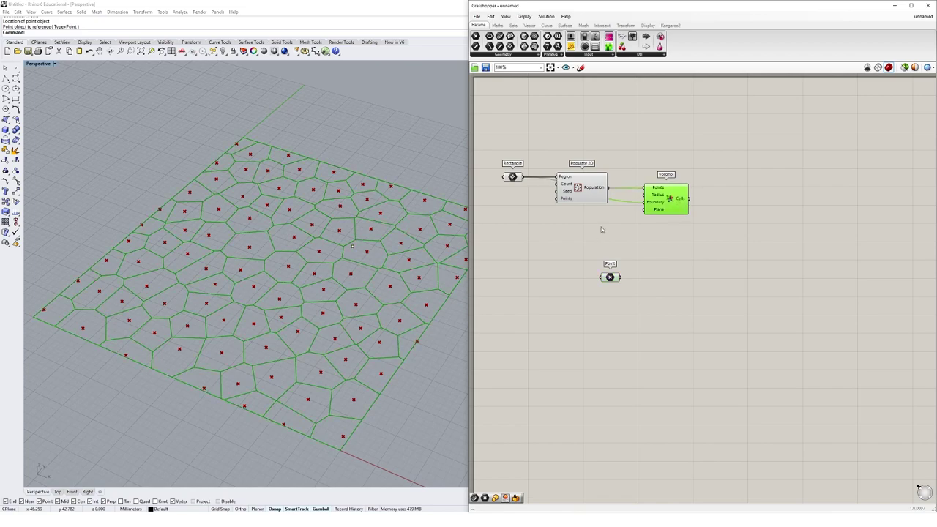
{"action": "double_click", "coordinate": [667, 264]}
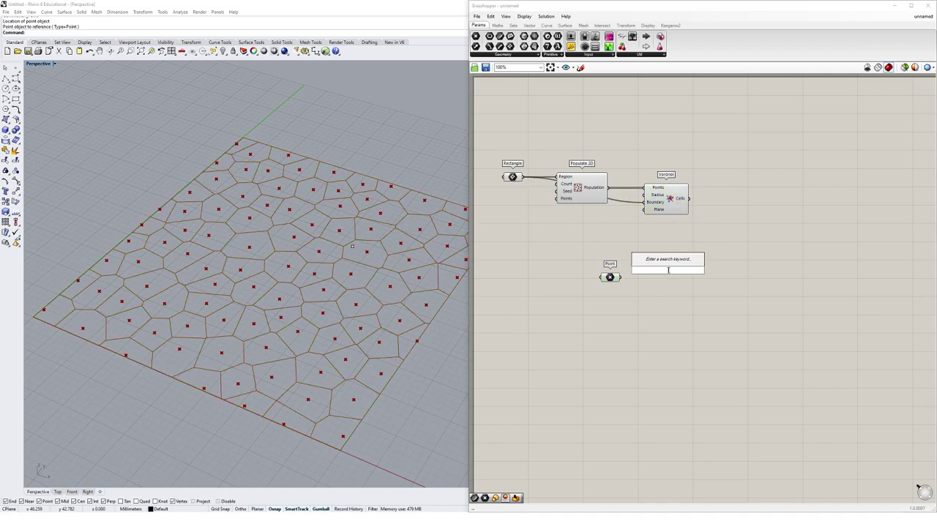
{"action": "type", "text": "distan"}
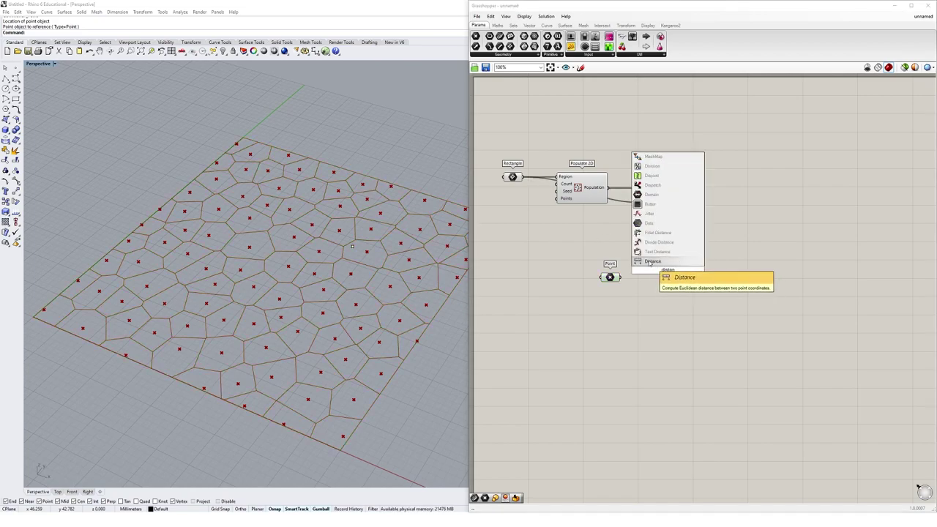
{"action": "left_click", "coordinate": [650, 262]}
{"action": "left_click_drag", "start_coordinate": [668, 276], "coordinate": [671, 270]}
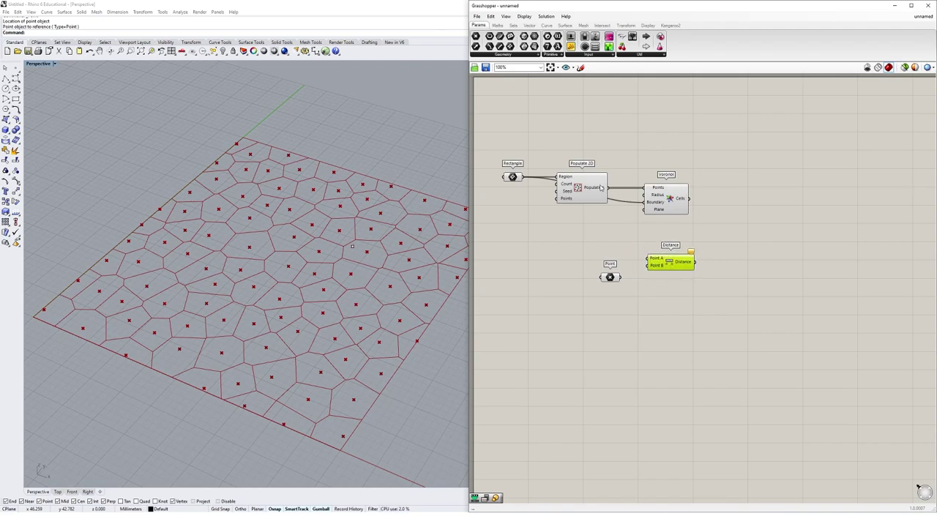
{"action": "left_click_drag", "start_coordinate": [606, 188], "coordinate": [656, 263]}
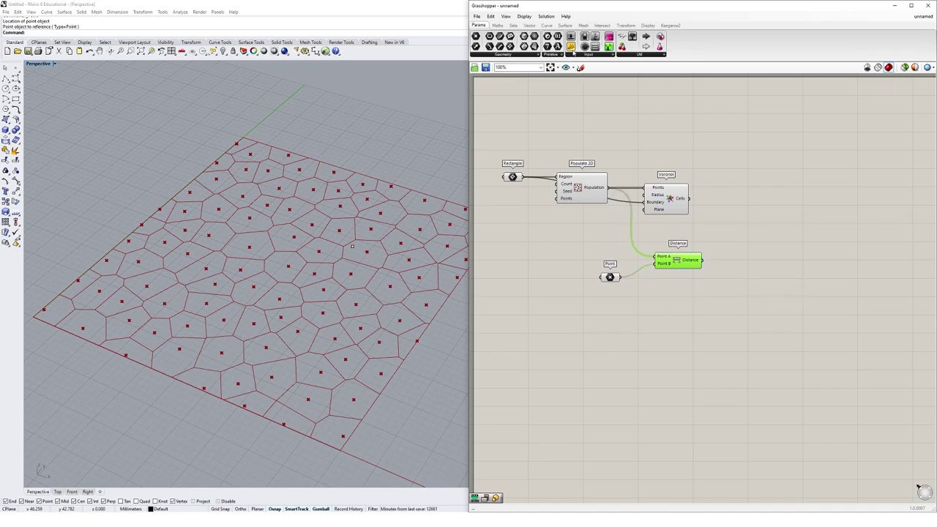
List the Distance output in a panel and examine the referenced point's position among the Voronoi cells.
{"action": "left_click_drag", "start_coordinate": [573, 52], "coordinate": [741, 384]}
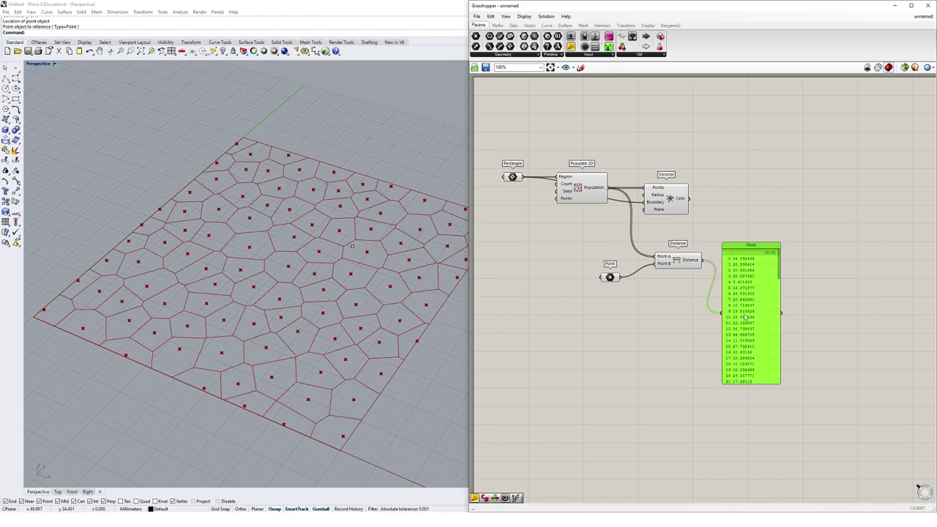
{"action": "left_click_drag", "start_coordinate": [753, 353], "coordinate": [772, 323]}
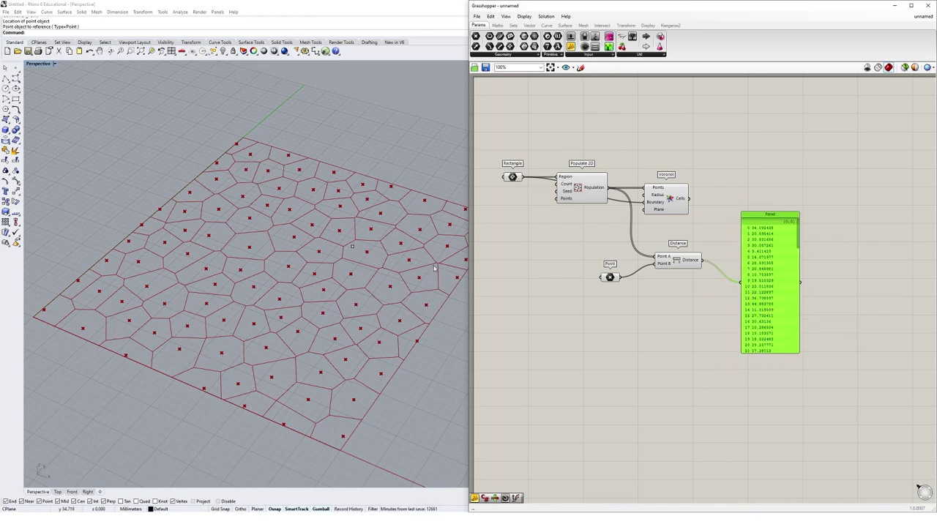
{"action": "right_click_drag", "start_coordinate": [361, 257], "coordinate": [346, 240]}
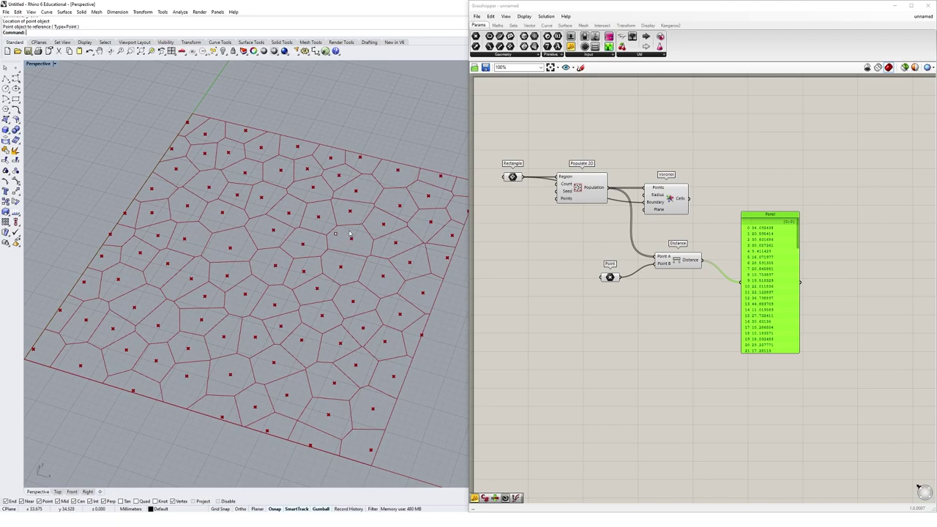
{"action": "scroll", "coordinate": [351, 226], "scroll_direction": "up", "scroll_amount": 6}
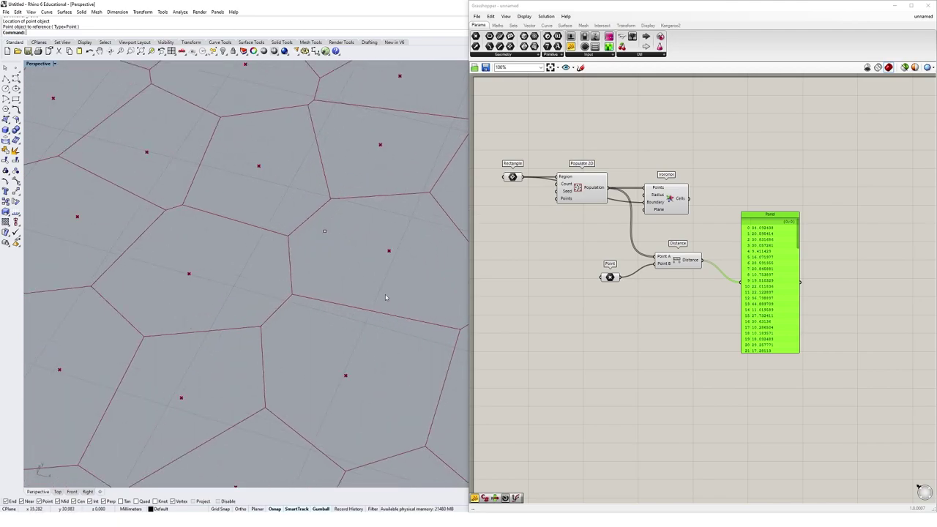
{"action": "left_click", "coordinate": [325, 231]}
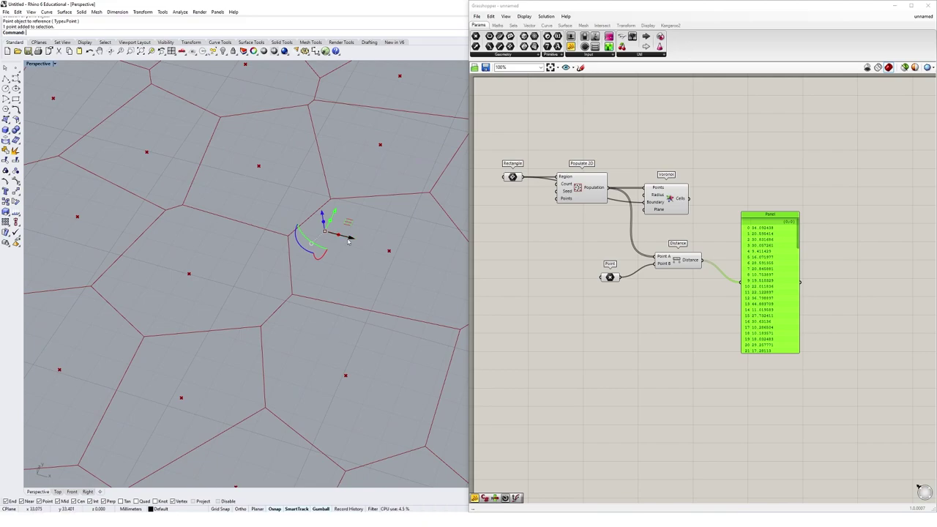
{"action": "scroll", "coordinate": [351, 300], "scroll_direction": "down", "scroll_amount": 10}
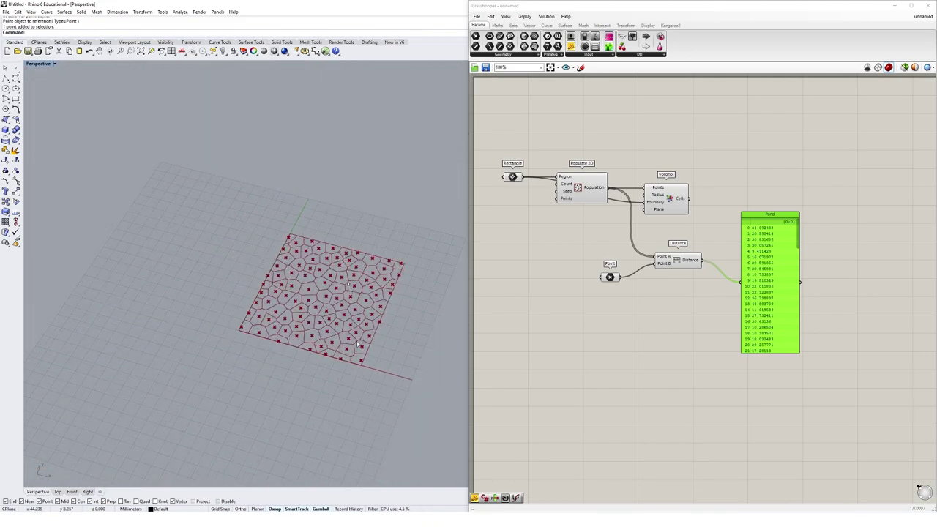
{"action": "scroll", "coordinate": [359, 323], "scroll_direction": "up", "scroll_amount": 8}
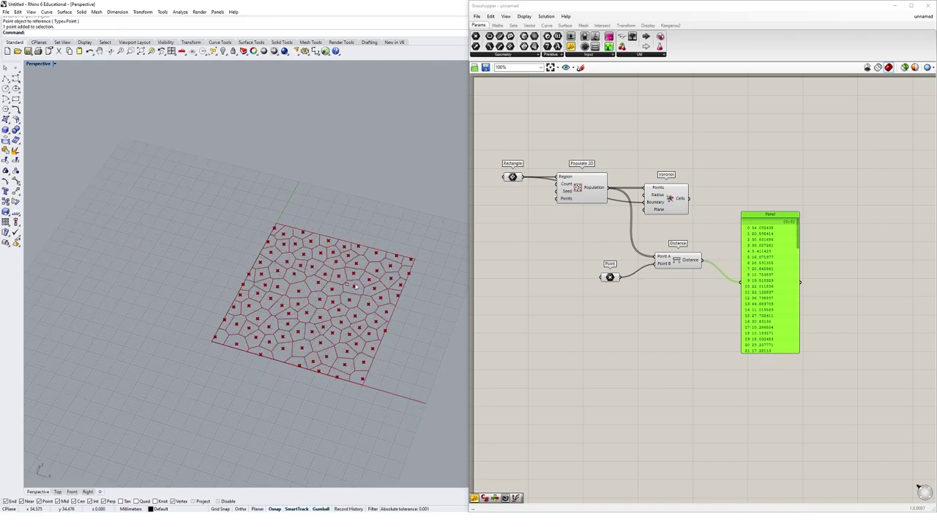
{"action": "right_click_drag", "start_coordinate": [359, 323], "coordinate": [338, 317]}
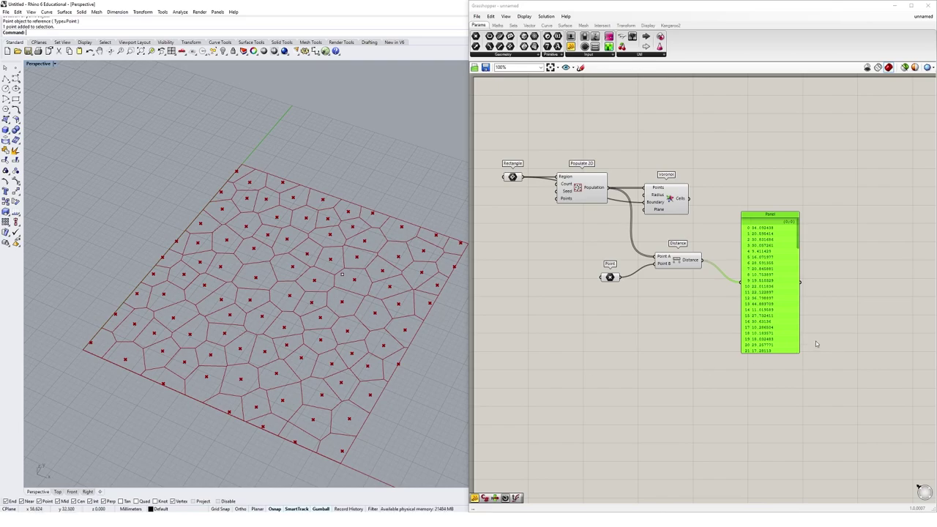
Delete the panel connected to the Distance component.
{"action": "left_click_drag", "start_coordinate": [779, 307], "coordinate": [764, 366]}
{"action": "key", "text": "Delete"}
Add a Scale component beside Voronoi and wire the Voronoi Cells output to its Geometry input.
{"action": "double_click", "coordinate": [807, 206]}
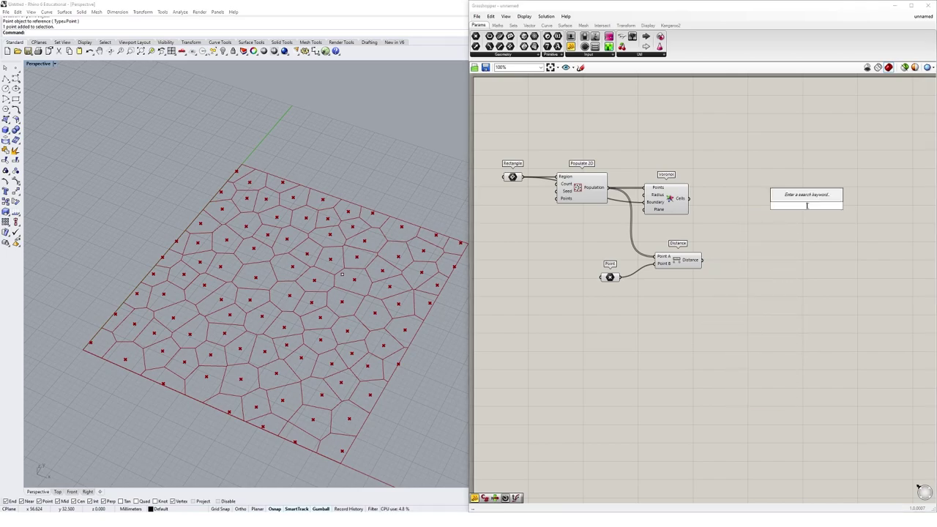
{"action": "type", "text": "scale"}
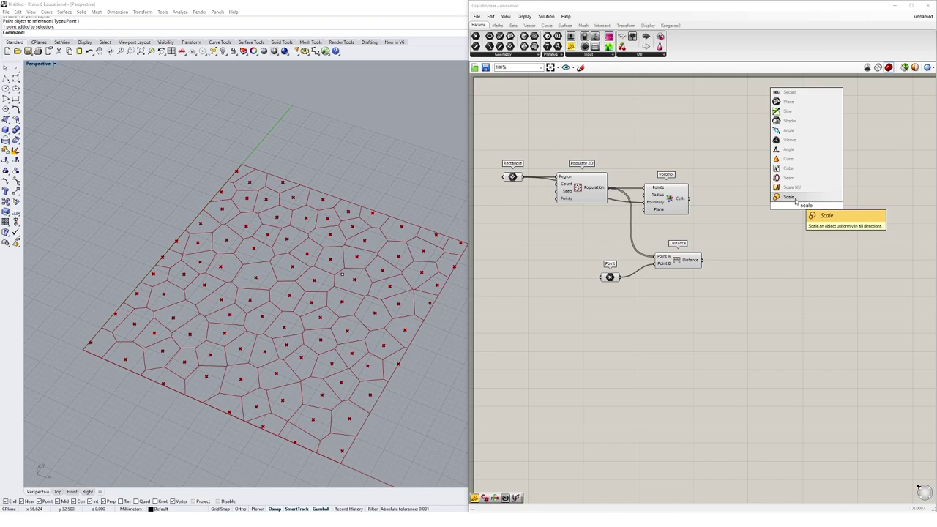
{"action": "left_click", "coordinate": [795, 198]}
{"action": "left_click_drag", "start_coordinate": [805, 205], "coordinate": [804, 204]}
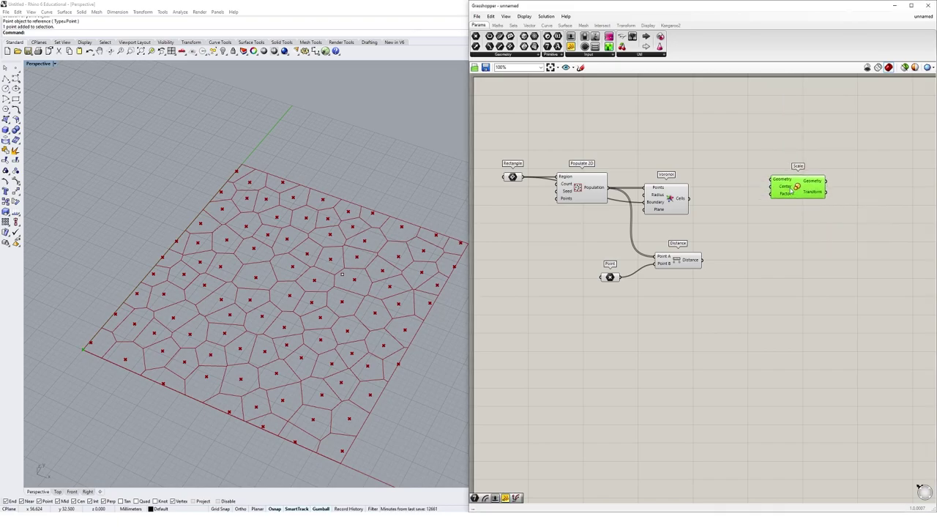
{"action": "left_click", "coordinate": [685, 195]}
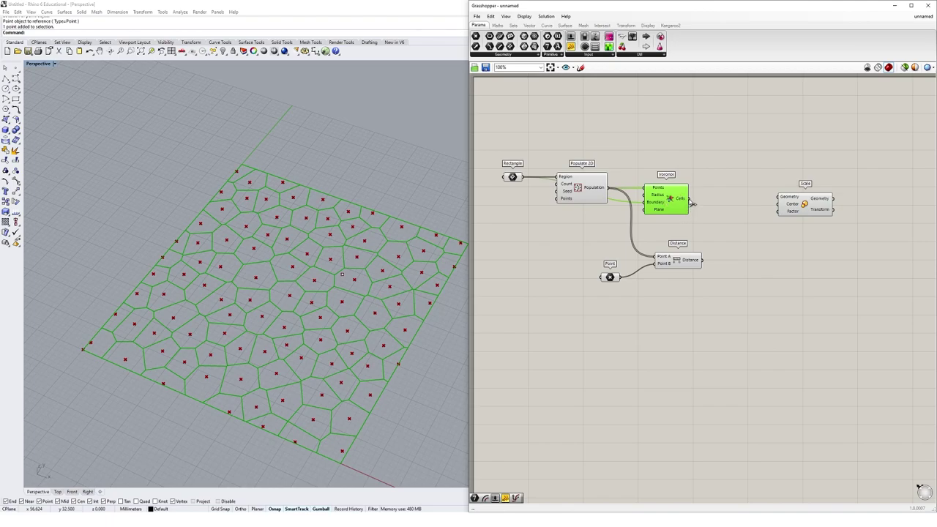
{"action": "left_click_drag", "start_coordinate": [688, 198], "coordinate": [777, 197]}
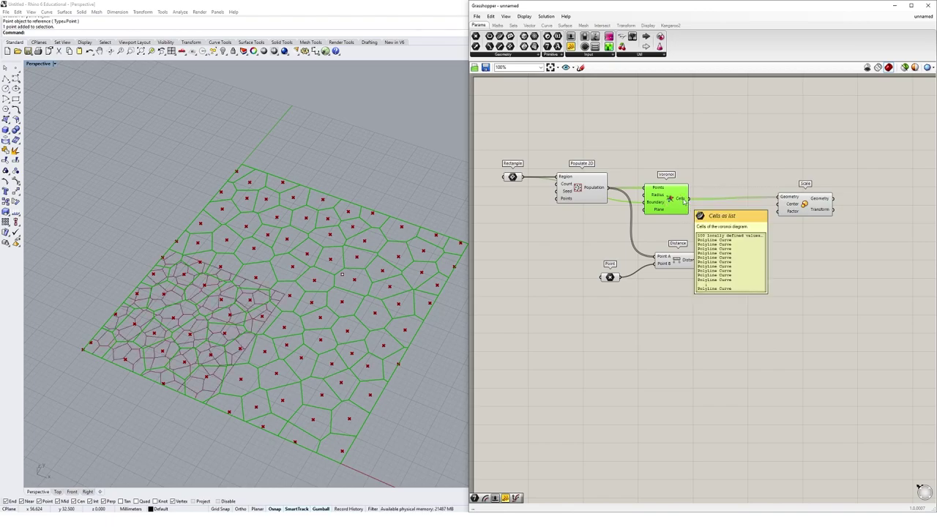
{"action": "left_click_drag", "start_coordinate": [804, 203], "coordinate": [808, 205]}
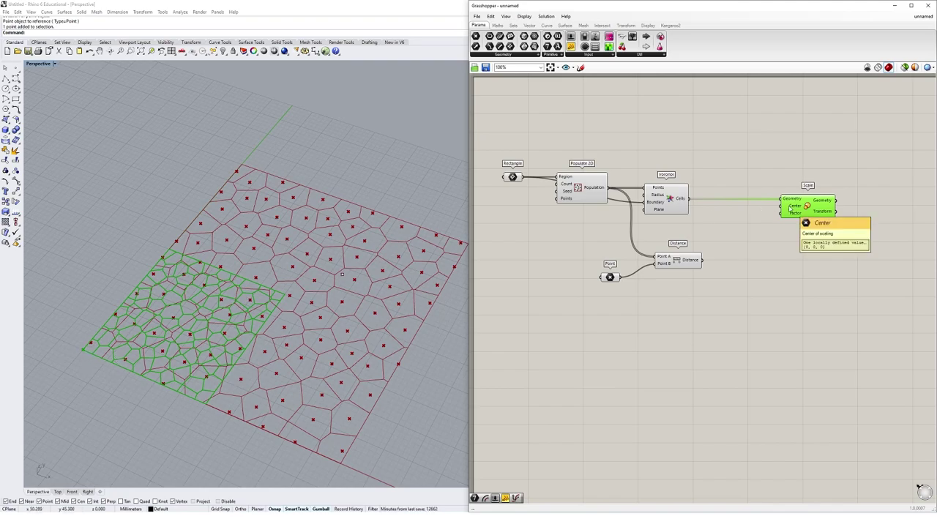
Wire the Populate 2D Population output to Scale's Center input so each cell scales about its own point.
{"action": "mouse_move", "coordinate": [593, 186]}
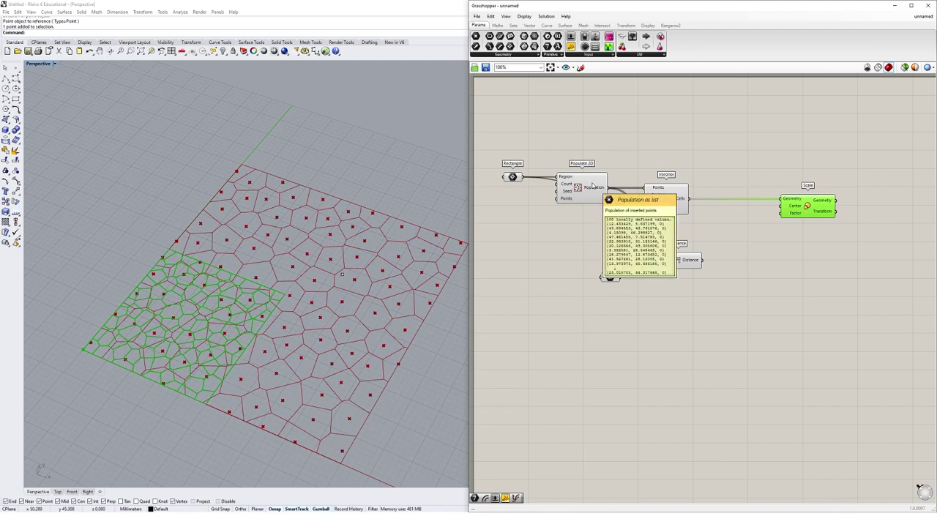
{"action": "mouse_move", "coordinate": [681, 200]}
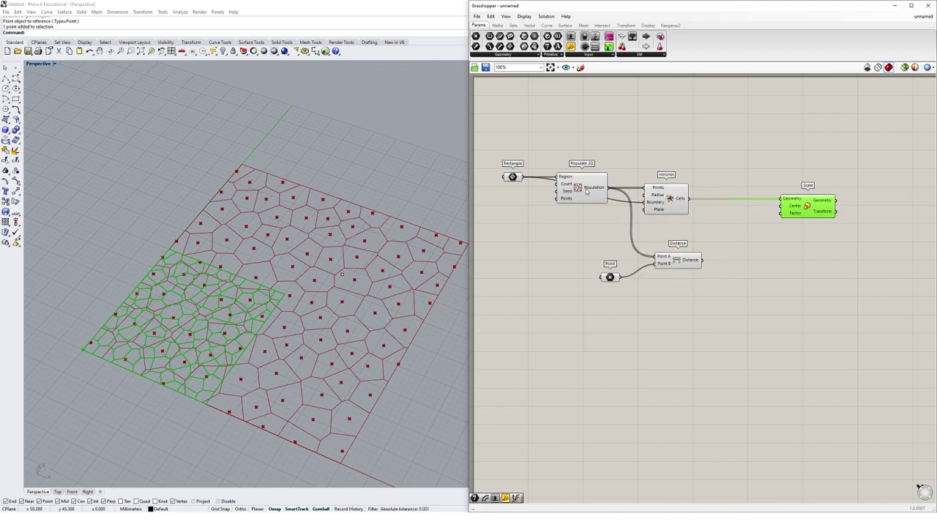
{"action": "scroll", "coordinate": [245, 157], "scroll_direction": "up", "scroll_amount": 4}
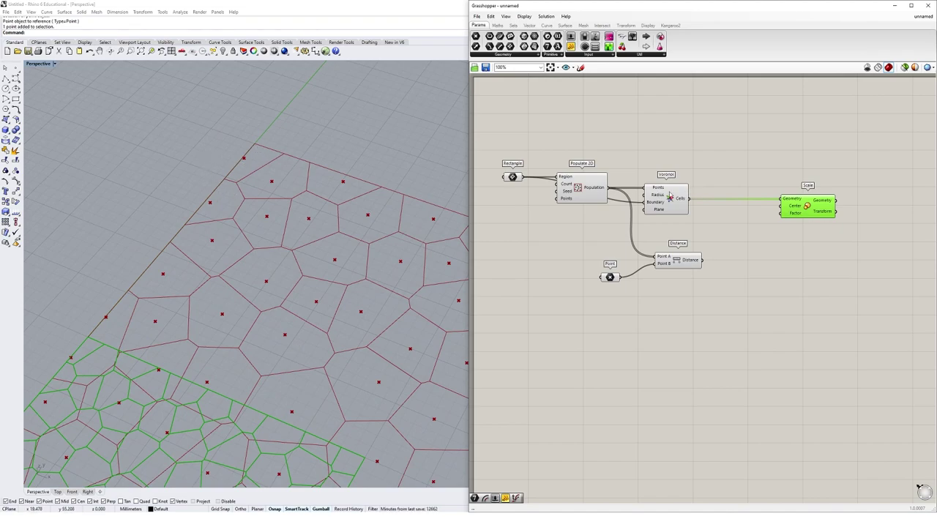
{"action": "scroll", "coordinate": [609, 194], "scroll_direction": "down", "scroll_amount": 2}
{"action": "left_click_drag", "start_coordinate": [609, 188], "coordinate": [737, 207]}
{"action": "scroll", "coordinate": [240, 222], "scroll_direction": "down", "scroll_amount": 8}
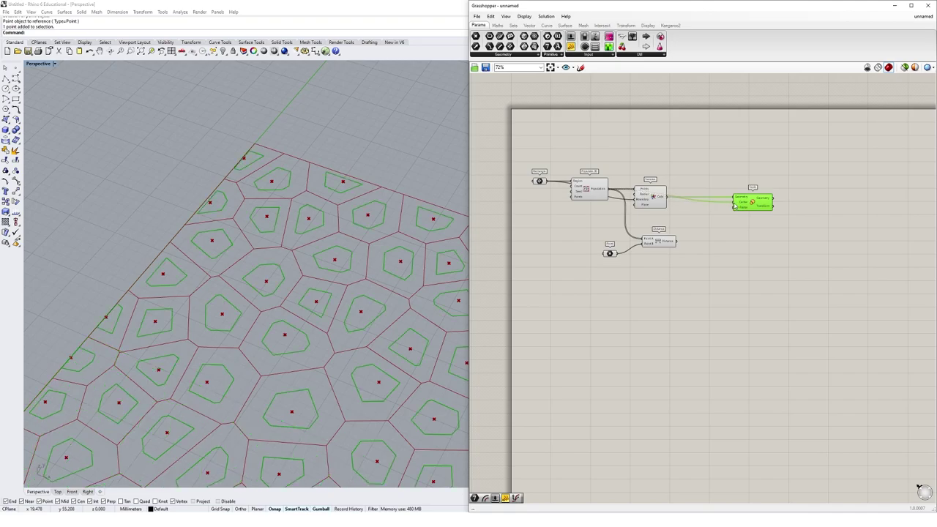
{"action": "scroll", "coordinate": [333, 251], "scroll_direction": "up", "scroll_amount": 4}
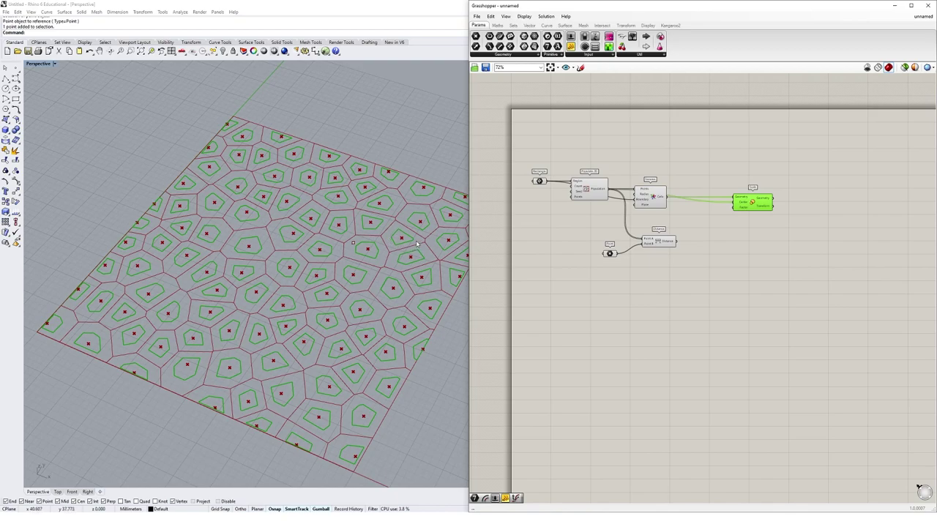
{"action": "scroll", "coordinate": [402, 249], "scroll_direction": "down", "scroll_amount": 2}
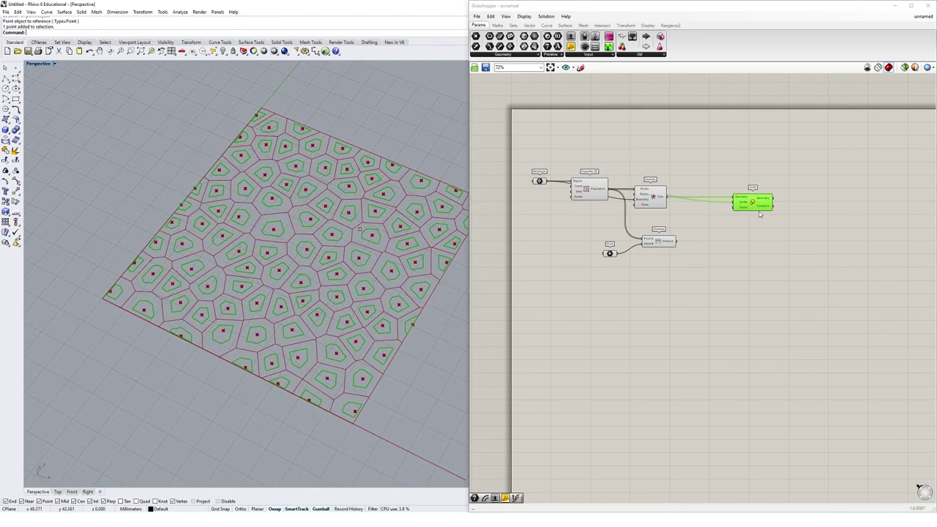
{"action": "scroll", "coordinate": [762, 215], "scroll_direction": "up", "scroll_amount": 1}
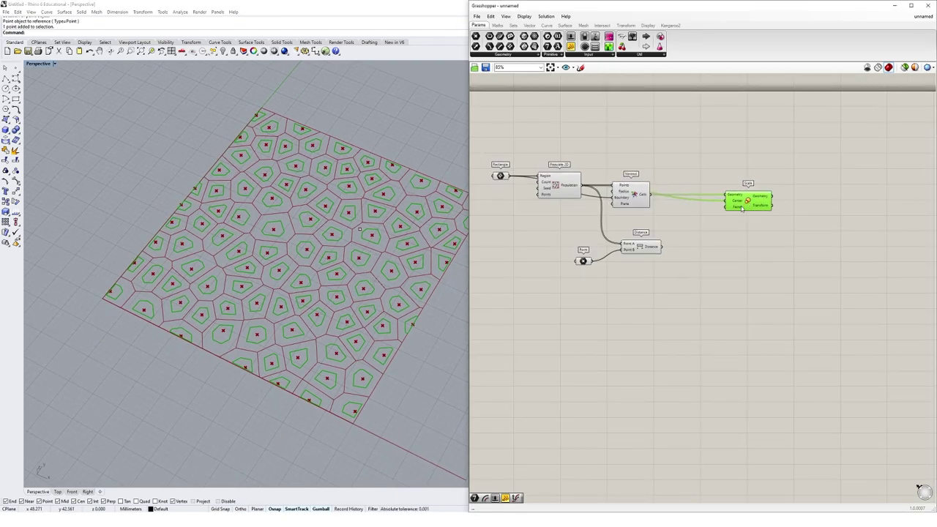
Try the Distance output directly as Scale's Factor, inspect the cells, and undo the connection.
{"action": "mouse_move", "coordinate": [739, 211]}
{"action": "right_click_drag", "start_coordinate": [401, 301], "coordinate": [431, 293]}
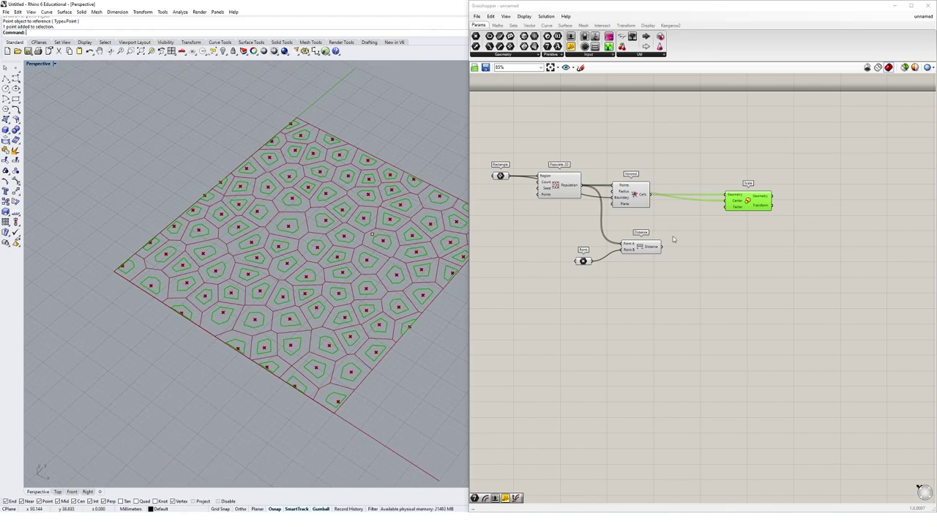
{"action": "mouse_move", "coordinate": [652, 248]}
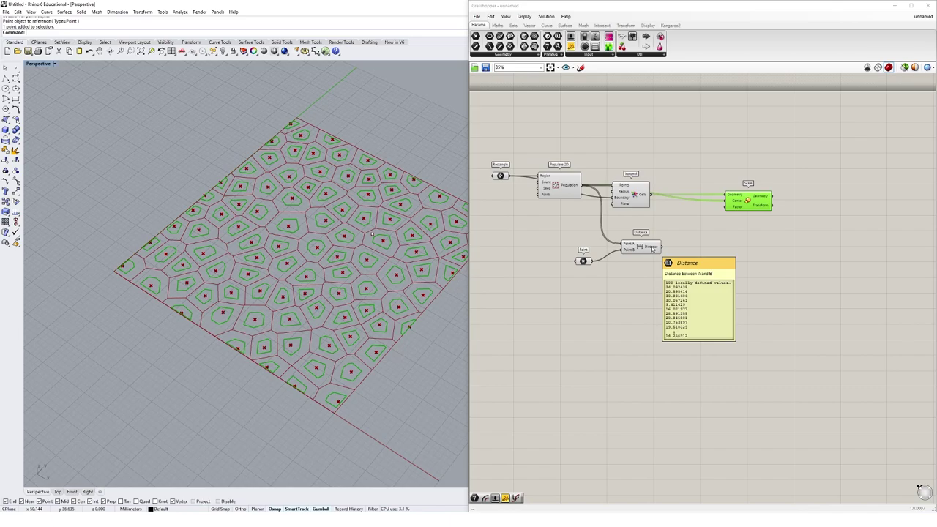
{"action": "left_click_drag", "start_coordinate": [661, 247], "coordinate": [726, 206]}
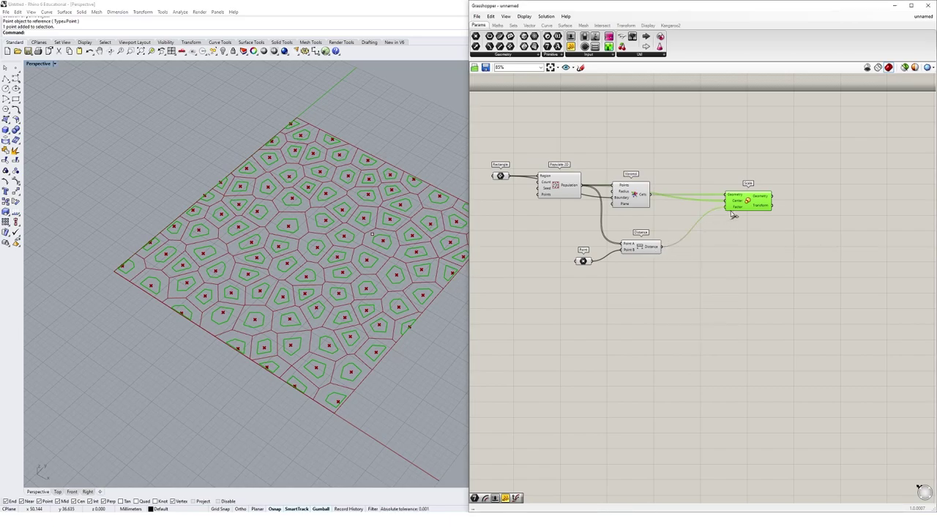
{"action": "scroll", "coordinate": [444, 231], "scroll_direction": "down", "scroll_amount": 5}
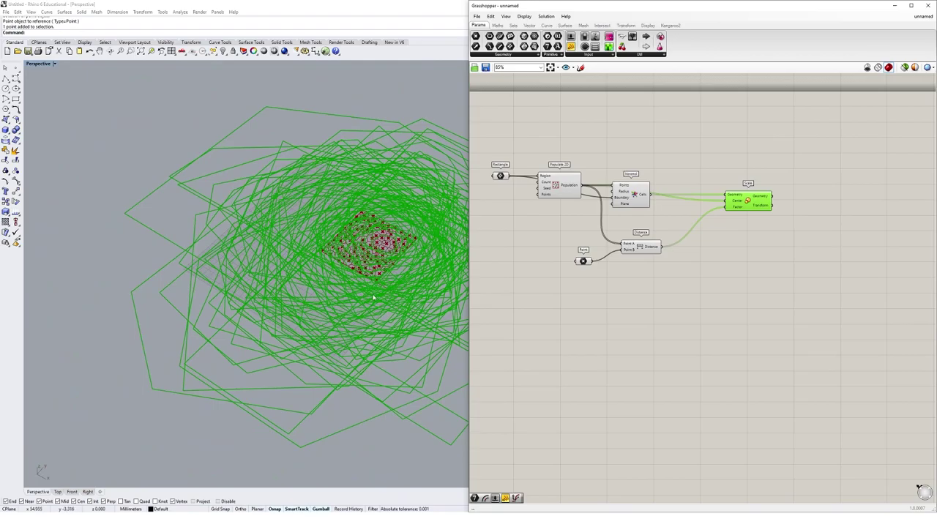
{"action": "scroll", "coordinate": [310, 249], "scroll_direction": "up", "scroll_amount": 8}
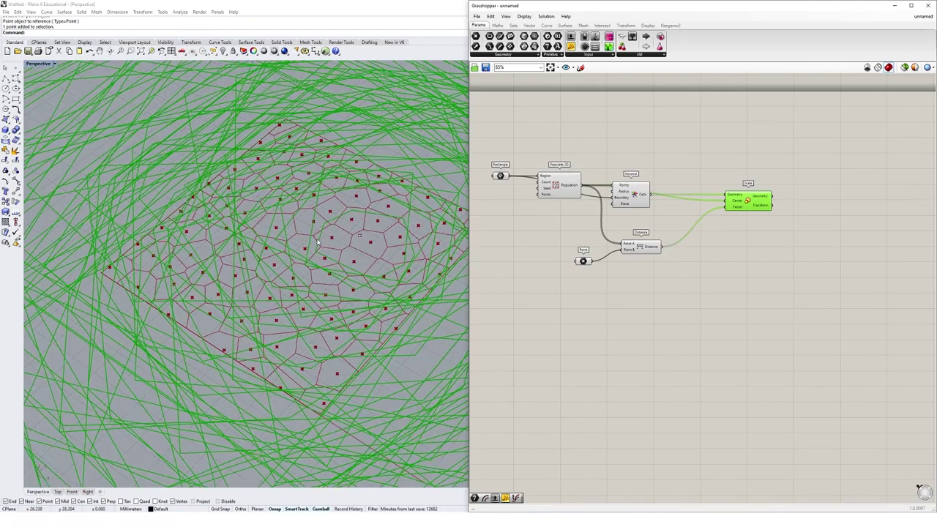
{"action": "scroll", "coordinate": [310, 248], "scroll_direction": "down", "scroll_amount": 5}
{"action": "left_click", "coordinate": [717, 273]}
{"action": "key", "text": "ctrl+z"}
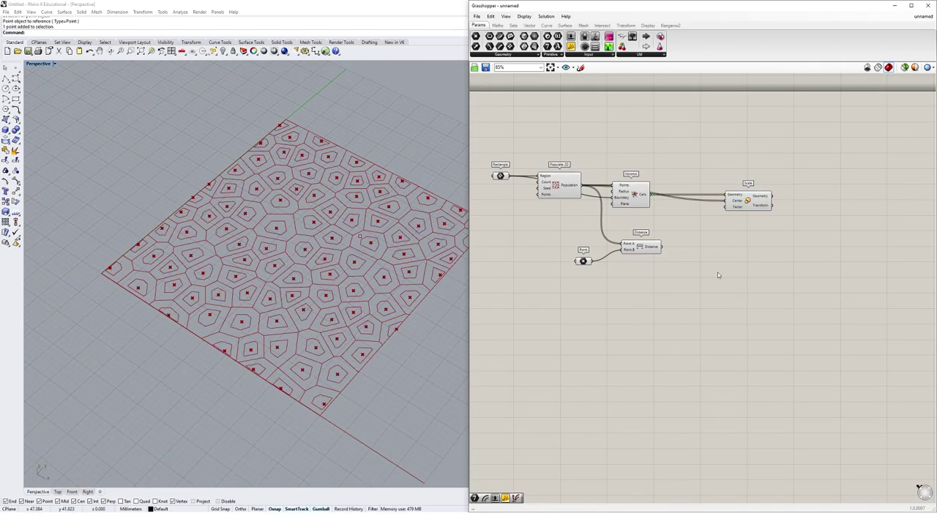
Add a Multiplication component beside Distance and wire the Distance output to its A input.
{"action": "mouse_move", "coordinate": [658, 247]}
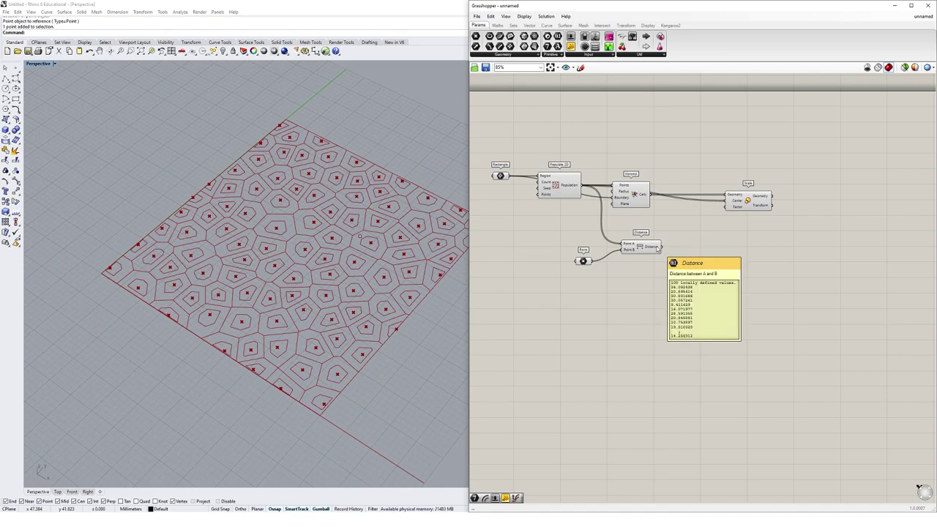
{"action": "double_click", "coordinate": [708, 259]}
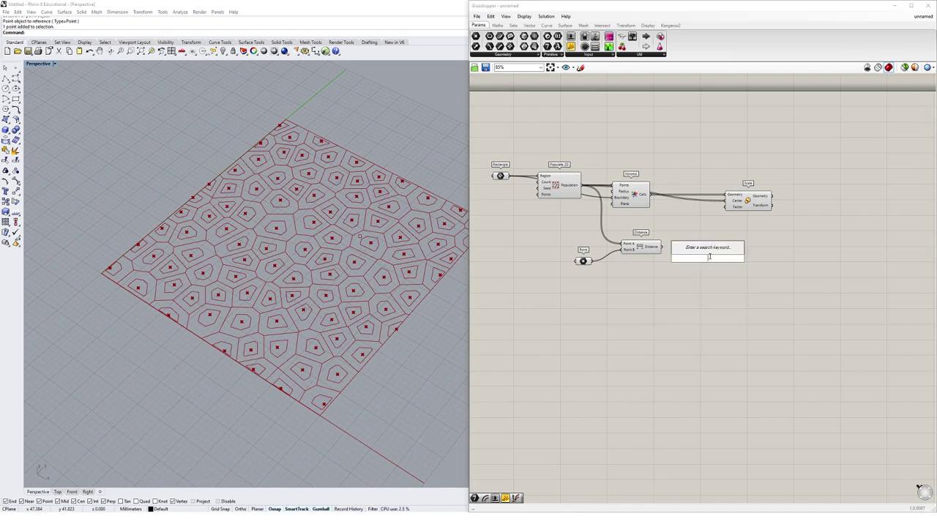
{"action": "type", "text": "mul"}
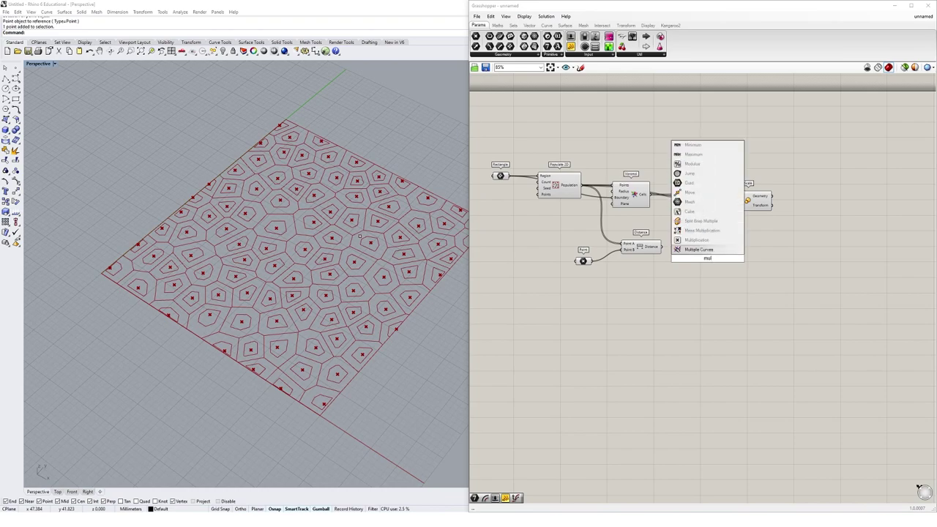
{"action": "left_click", "coordinate": [696, 240]}
{"action": "scroll", "coordinate": [684, 246], "scroll_direction": "up", "scroll_amount": 3}
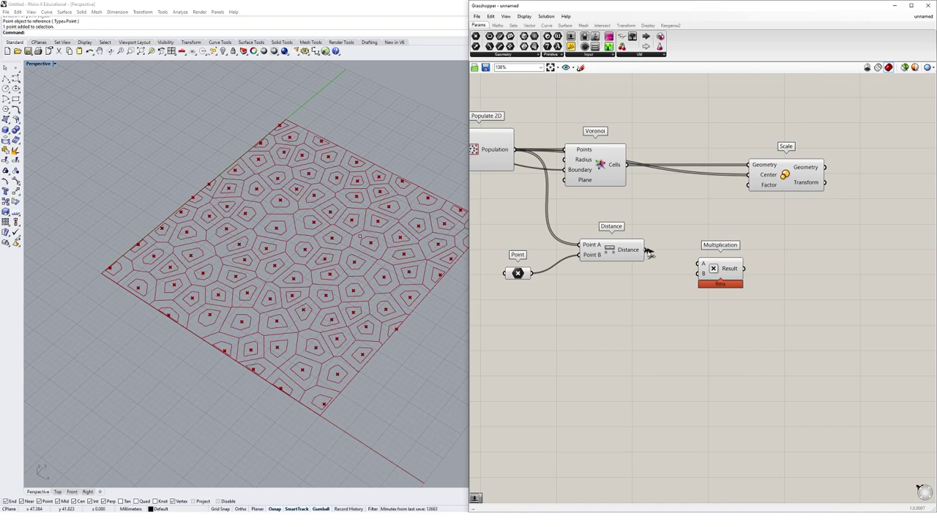
{"action": "left_click_drag", "start_coordinate": [647, 250], "coordinate": [699, 263]}
{"action": "left_click_drag", "start_coordinate": [730, 259], "coordinate": [728, 258]}
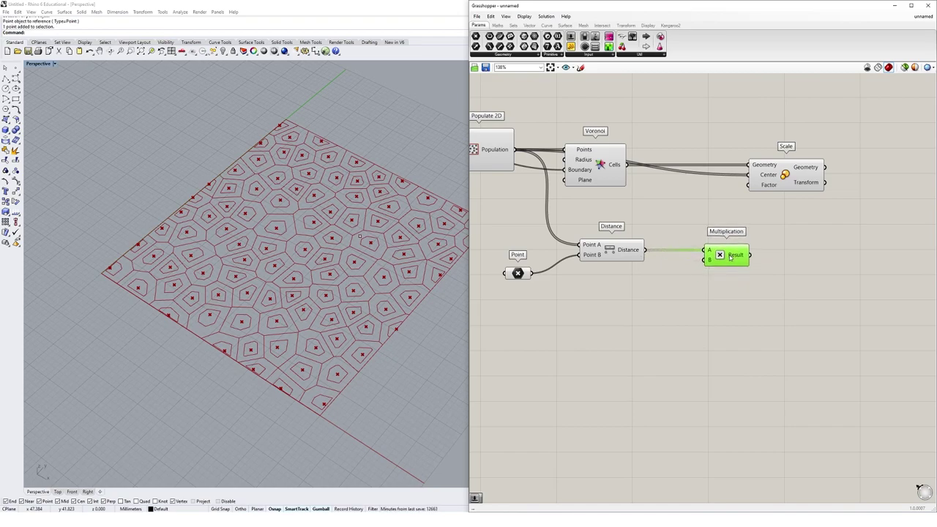
Add a number slider set to 0.010 below Distance and wire it to Multiplication's B input.
{"action": "left_click", "coordinate": [655, 331]}
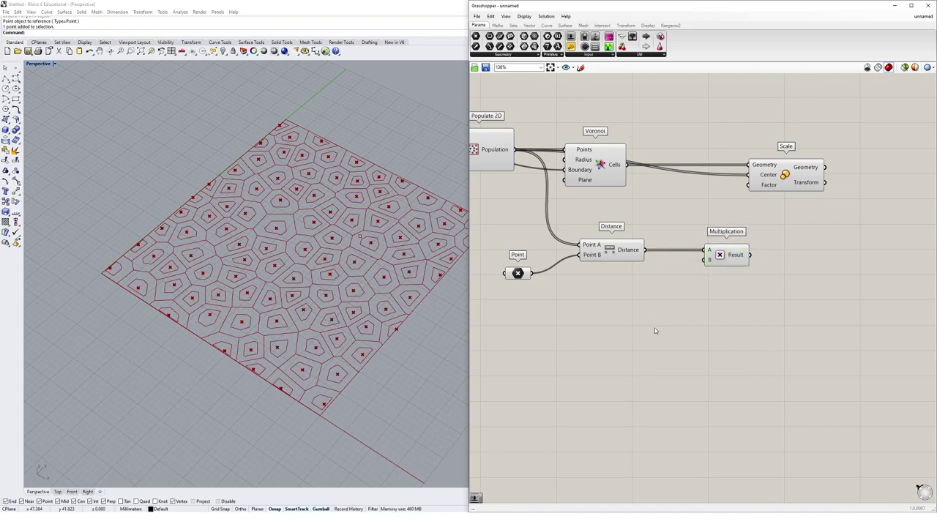
{"action": "double_click", "coordinate": [654, 328]}
{"action": "type", "text": "slider"}
{"action": "key", "text": "Return"}
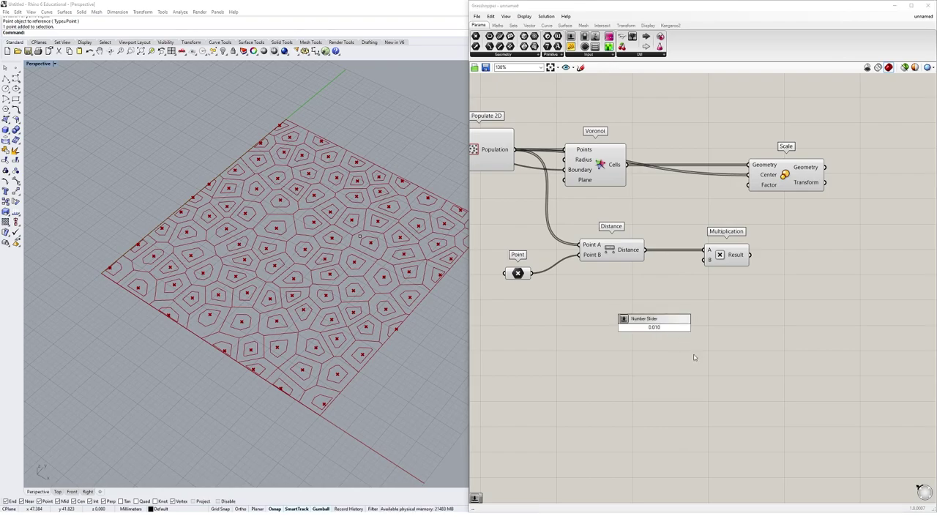
{"action": "key", "text": "Return"}
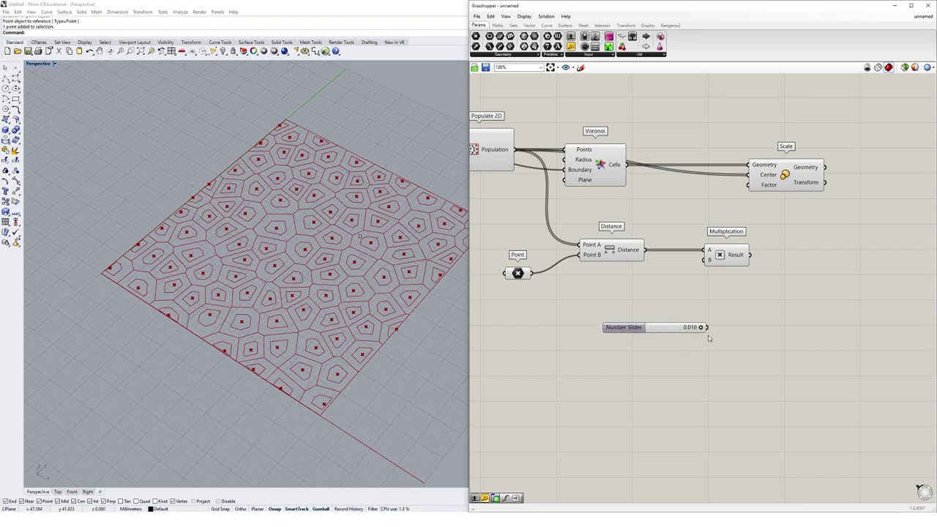
{"action": "left_click_drag", "start_coordinate": [656, 328], "coordinate": [704, 270]}
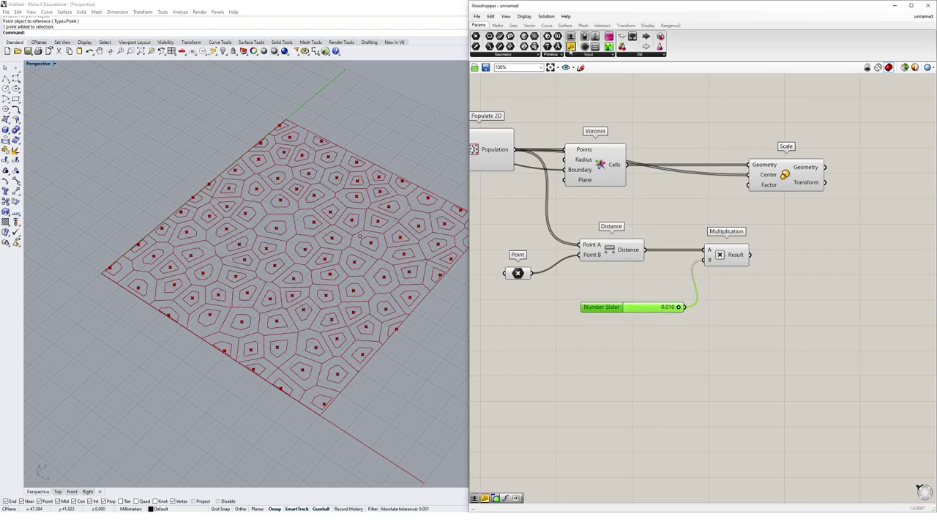
List the Multiplication Result in a panel and wire the same output to Scale's Factor input.
{"action": "left_click_drag", "start_coordinate": [571, 47], "coordinate": [838, 295]}
{"action": "left_click_drag", "start_coordinate": [646, 251], "coordinate": [810, 433]}
{"action": "left_click_drag", "start_coordinate": [870, 298], "coordinate": [796, 350]}
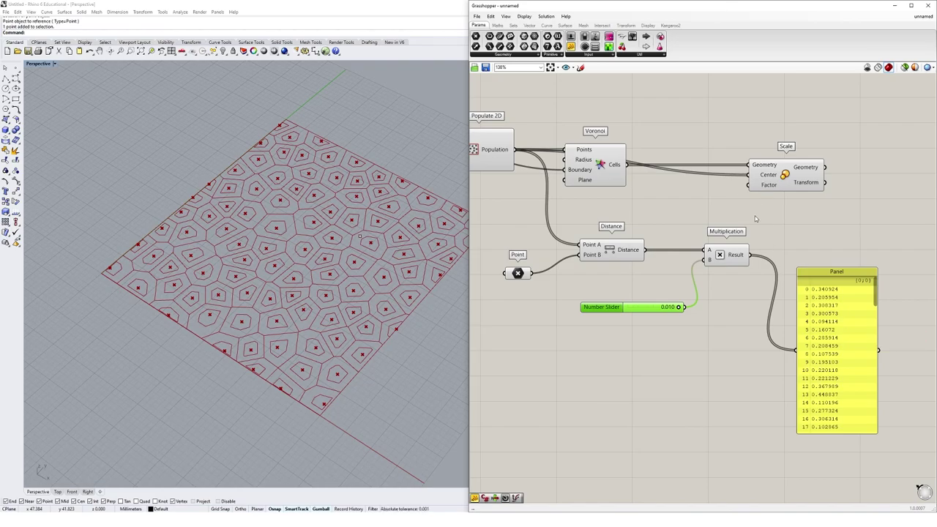
{"action": "left_click_drag", "start_coordinate": [750, 256], "coordinate": [747, 185]}
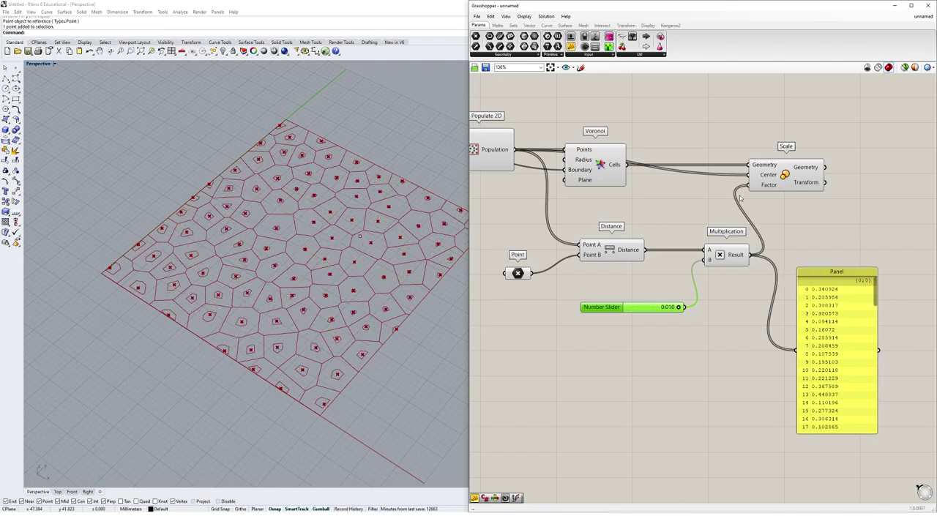
{"action": "right_click_drag", "start_coordinate": [344, 298], "coordinate": [399, 233]}
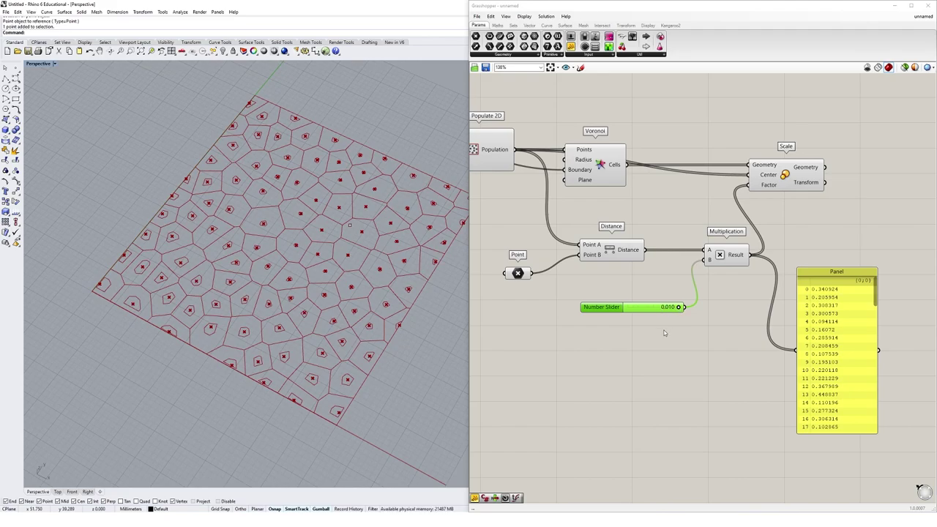
Replace the slider feeding Multiplication's B input with a new number slider set to 0.020.
{"action": "left_click_drag", "start_coordinate": [664, 330], "coordinate": [637, 295]}
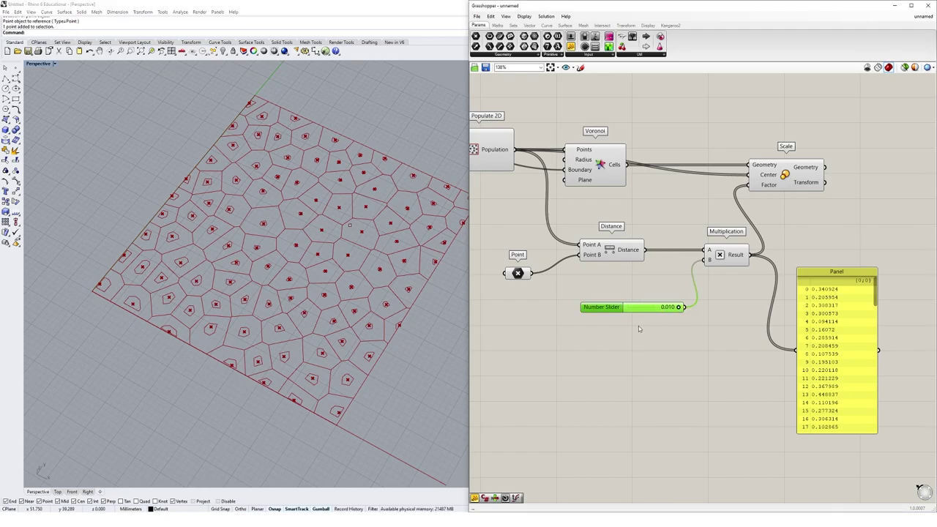
{"action": "double_click", "coordinate": [629, 307]}
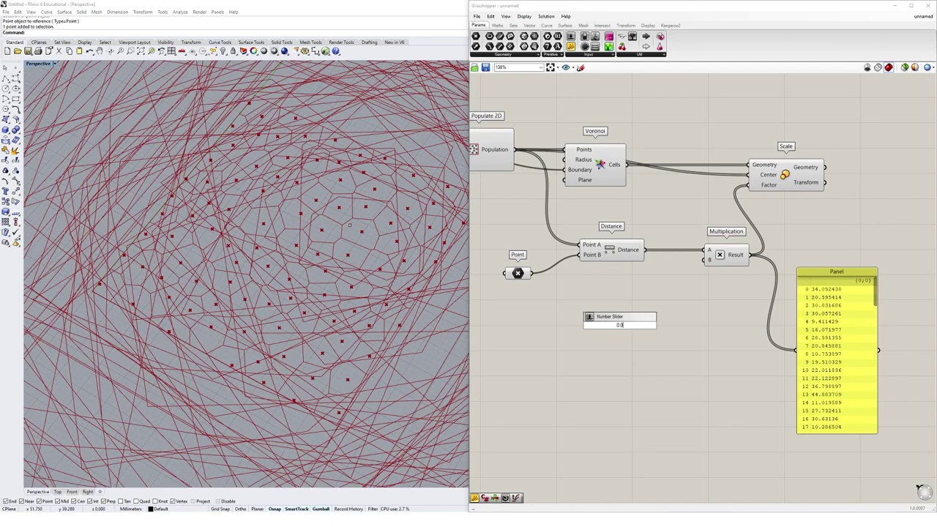
{"action": "key", "text": "Return"}
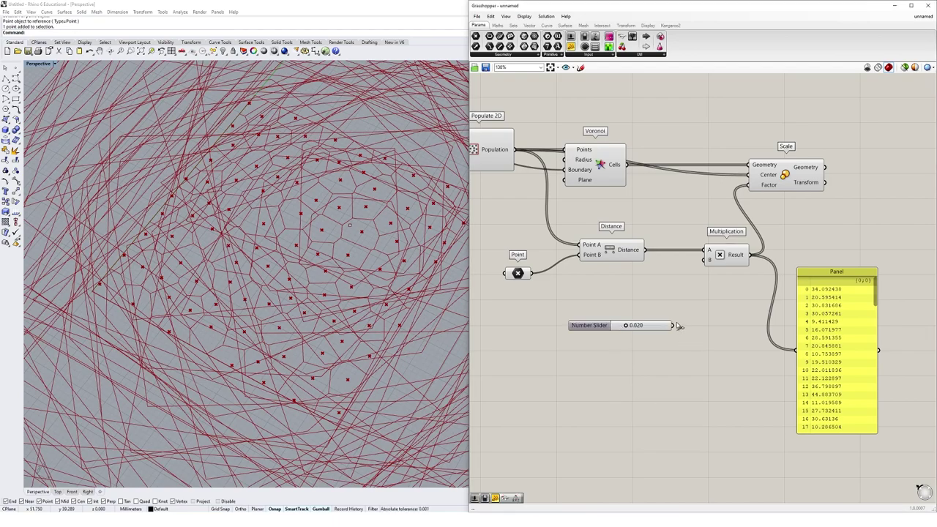
{"action": "left_click_drag", "start_coordinate": [679, 325], "coordinate": [707, 260]}
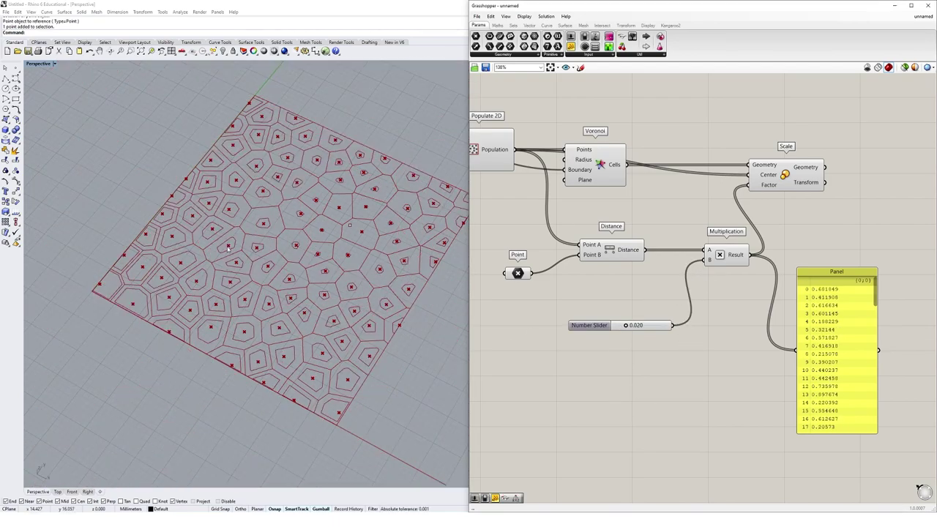
Delete the panel listing the Multiplication Result and move Scale farther away from the other components.
{"action": "right_click_drag", "start_coordinate": [199, 185], "coordinate": [306, 174]}
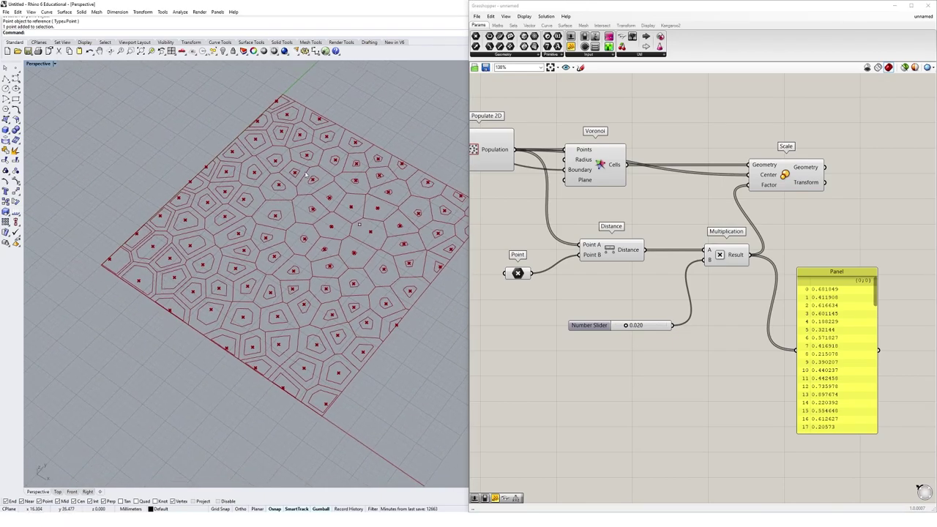
{"action": "right_click_drag", "start_coordinate": [256, 370], "coordinate": [300, 270]}
{"action": "scroll", "coordinate": [201, 203], "scroll_direction": "up", "scroll_amount": 3}
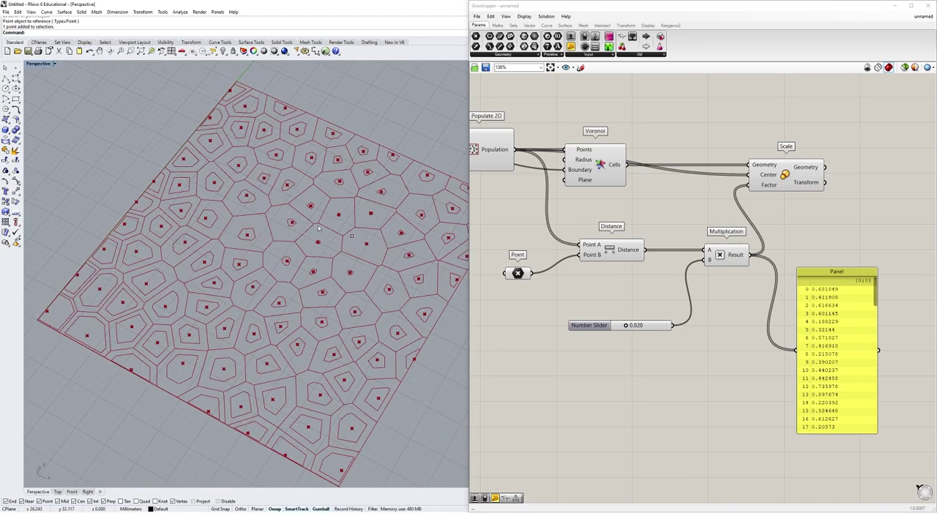
{"action": "scroll", "coordinate": [201, 203], "scroll_direction": "down", "scroll_amount": 2}
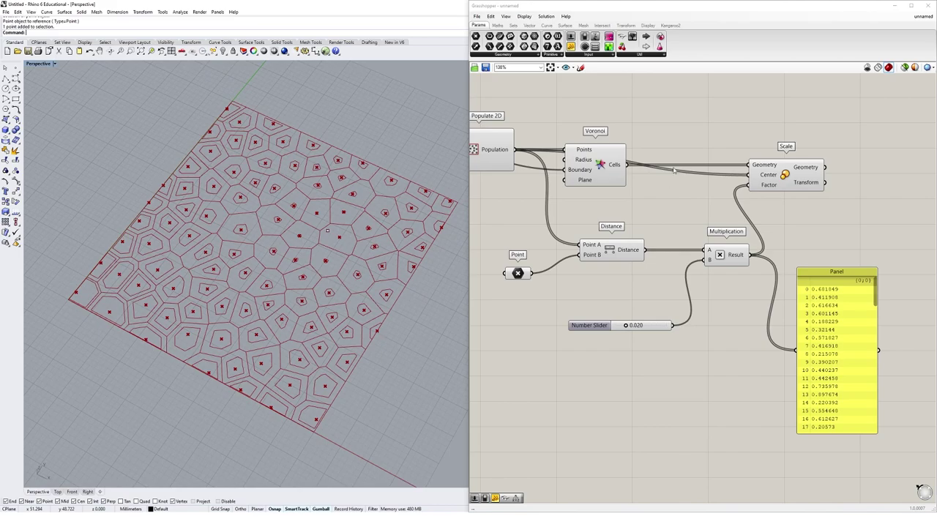
{"action": "scroll", "coordinate": [912, 322], "scroll_direction": "down", "scroll_amount": 2}
{"action": "left_click_drag", "start_coordinate": [806, 297], "coordinate": [832, 277]}
{"action": "key", "text": "Delete"}
{"action": "left_click_drag", "start_coordinate": [806, 202], "coordinate": [862, 199]}
Turn off the preview of every component except Scale.
{"action": "scroll", "coordinate": [803, 176], "scroll_direction": "down", "scroll_amount": 1}
{"action": "left_click_drag", "start_coordinate": [803, 130], "coordinate": [485, 337]}
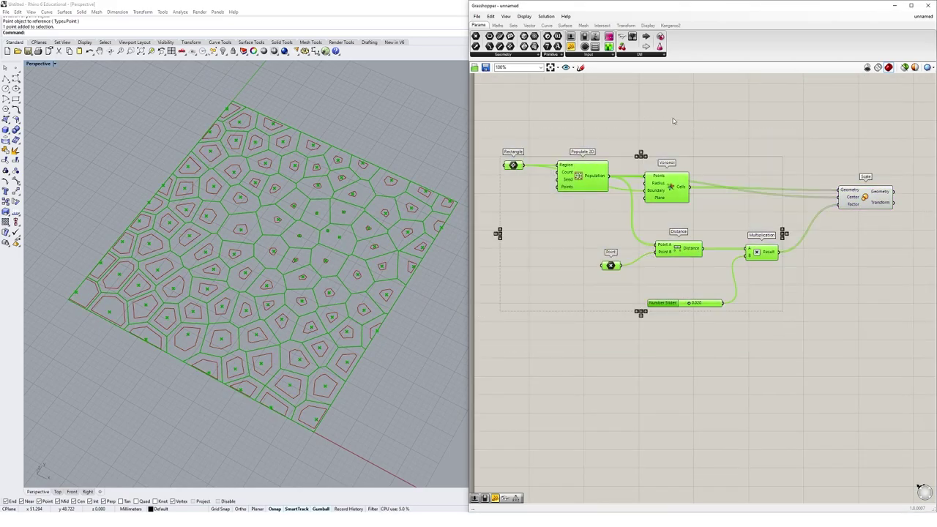
{"action": "right_click", "coordinate": [739, 115]}
{"action": "left_click", "coordinate": [765, 125]}
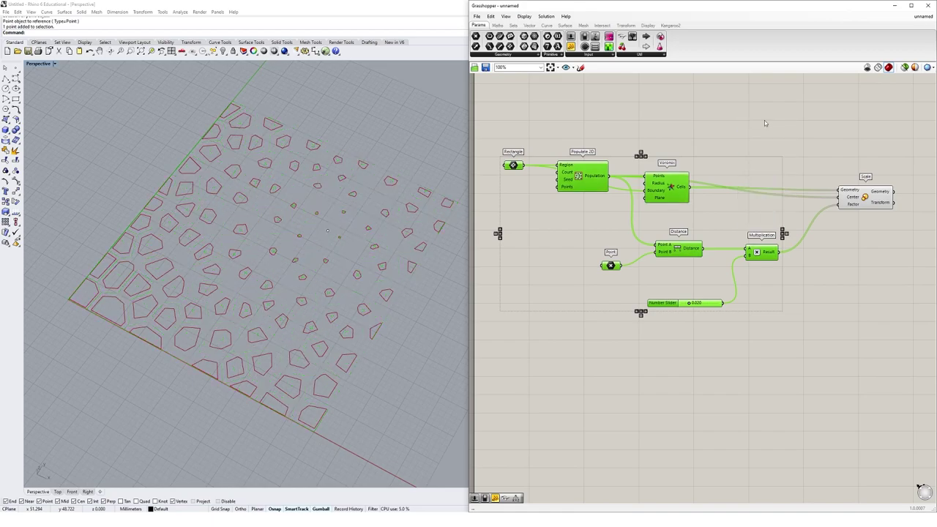
{"action": "right_click_drag", "start_coordinate": [457, 298], "coordinate": [339, 293]}
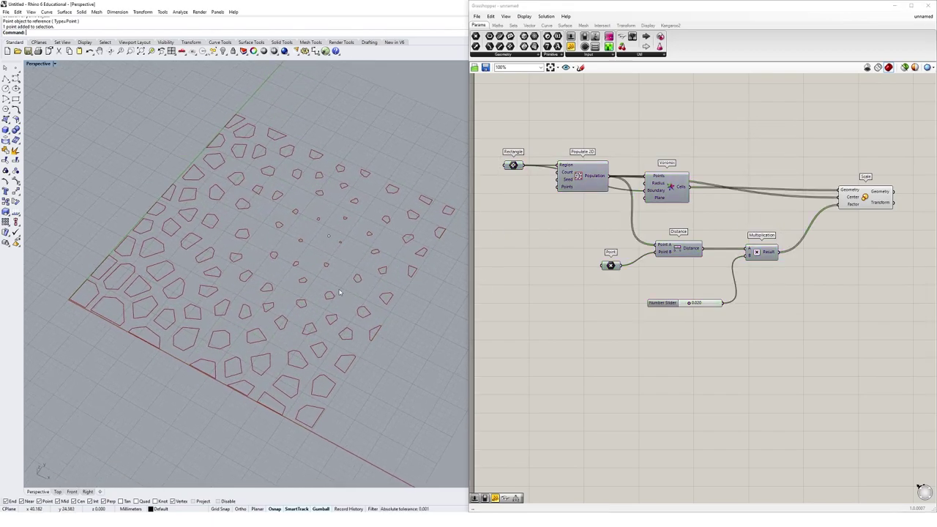
Set the number slider to 0.024 and move the attractor point near the pattern's edge along the red X axis.
{"action": "scroll", "coordinate": [688, 311], "scroll_direction": "up", "scroll_amount": 4}
{"action": "left_click_drag", "start_coordinate": [689, 292], "coordinate": [690, 293]}
{"action": "right_click_drag", "start_coordinate": [365, 250], "coordinate": [343, 241]}
{"action": "left_click", "coordinate": [325, 239]}
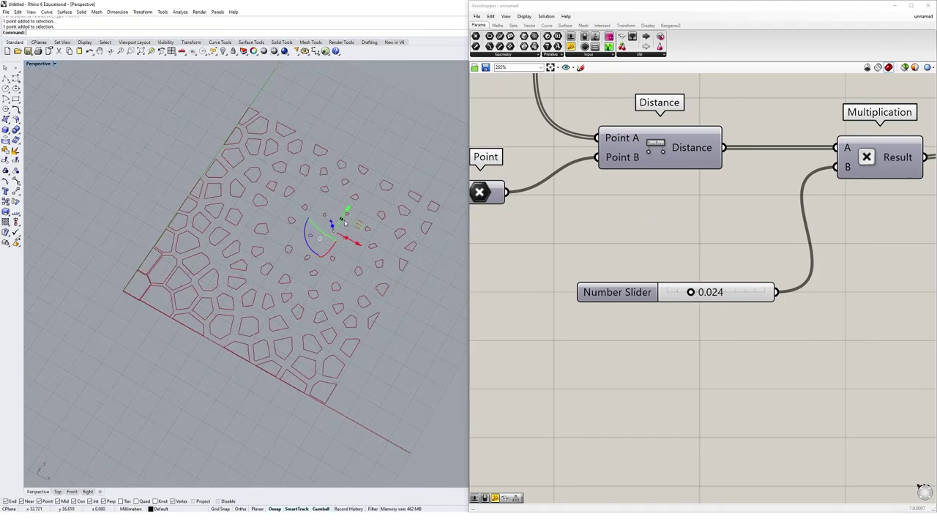
{"action": "left_click_drag", "start_coordinate": [343, 242], "coordinate": [243, 304]}
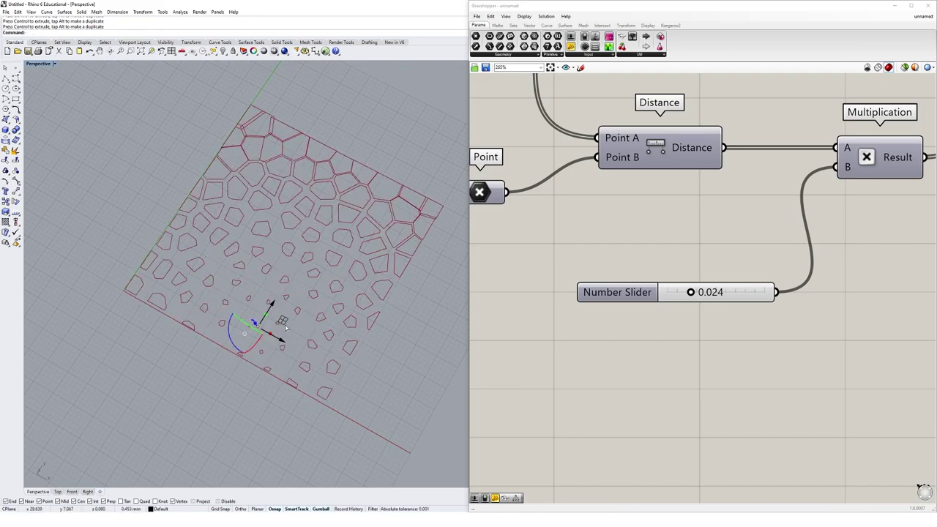
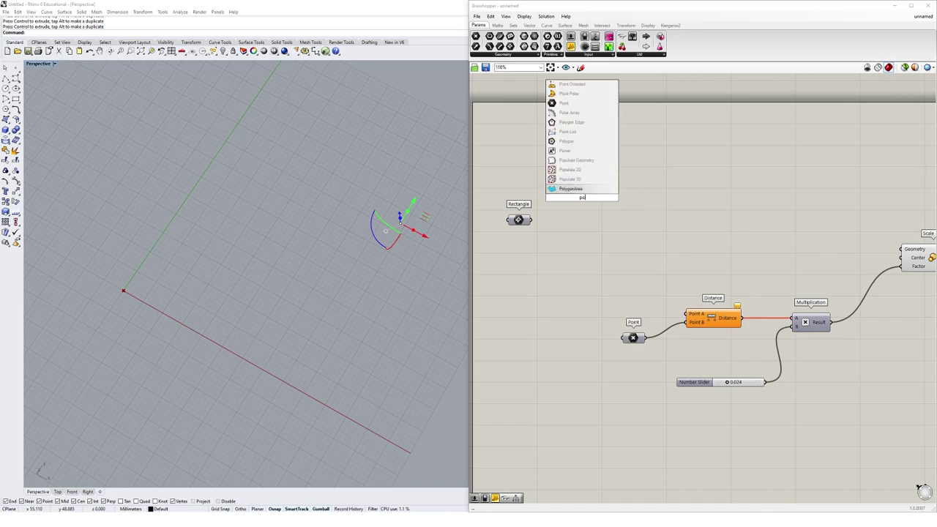
Add a Populate 3D component in place of the 2D one and delete the Rectangle parameter.
{"action": "left_click", "coordinate": [571, 184]}
{"action": "left_click", "coordinate": [519, 220]}
{"action": "key", "text": "Delete"}
{"action": "left_click_drag", "start_coordinate": [592, 199], "coordinate": [615, 234]}
Add a Box parameter beside Populate 3D.
{"action": "left_click", "coordinate": [511, 238]}
{"action": "double_click", "coordinate": [510, 237]}
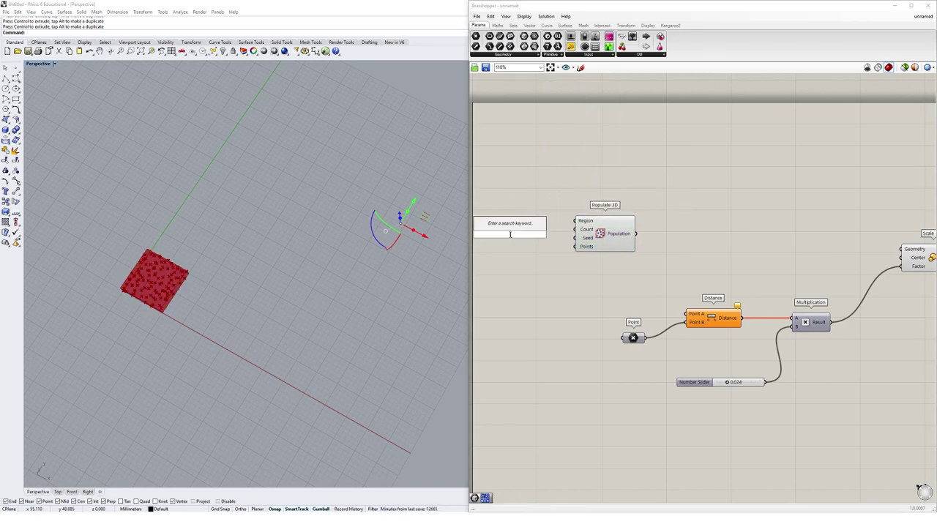
{"action": "type", "text": "box"}
{"action": "key", "text": "Return"}
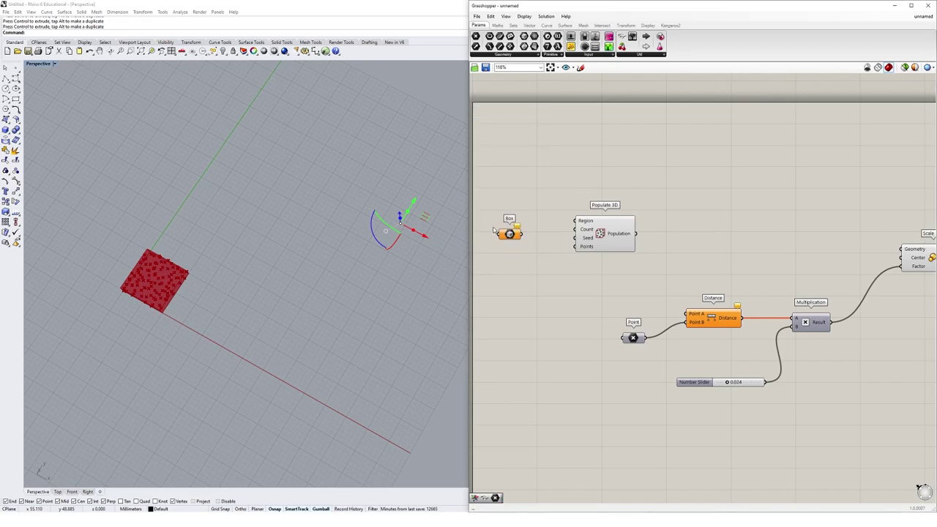
Set the Box parameter to one 50 × 50 × 50 mm box starting at the origin and wire it to Populate 3D's Region input.
{"action": "right_click", "coordinate": [508, 234]}
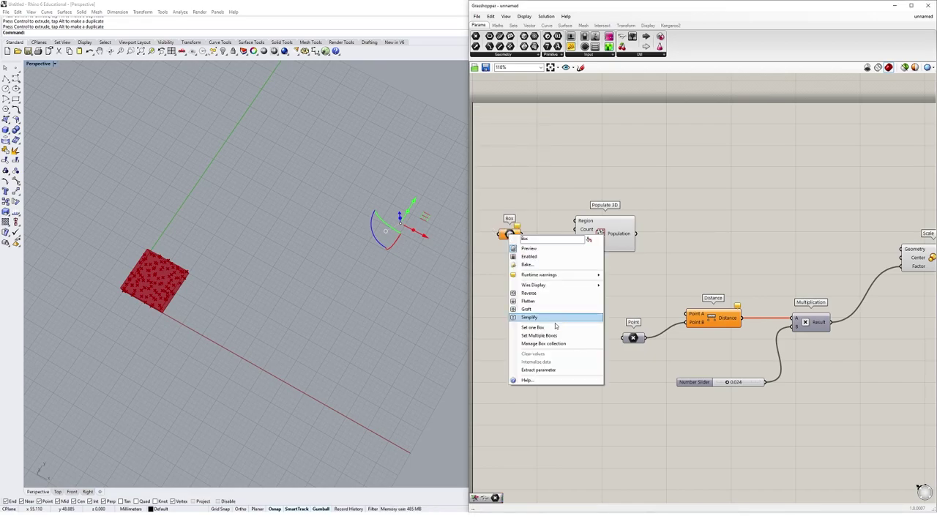
{"action": "left_click", "coordinate": [532, 327]}
{"action": "scroll", "coordinate": [302, 272], "scroll_direction": "down", "scroll_amount": 2}
{"action": "type", "text": "0"}
{"action": "key", "text": "Return"}
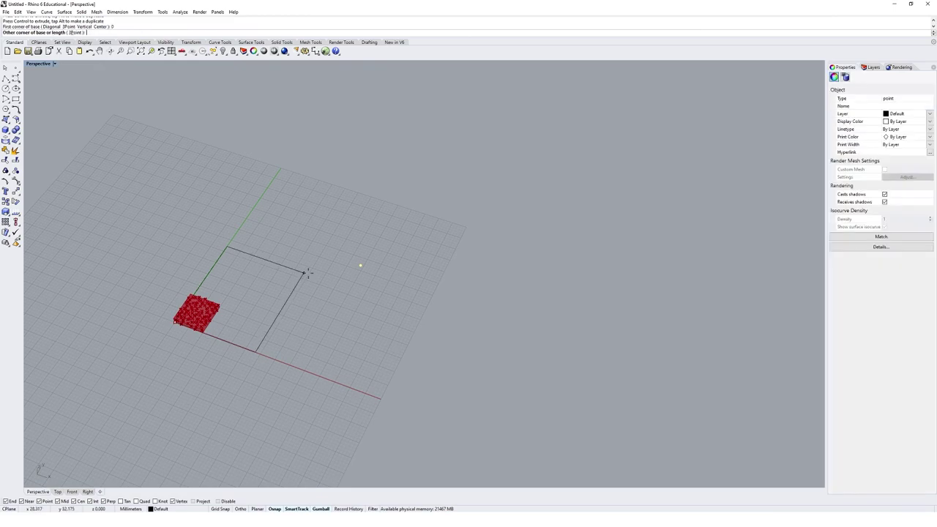
{"action": "type", "text": "50"}
{"action": "key", "text": "Return"}
{"action": "type", "text": "50"}
{"action": "key", "text": "Return"}
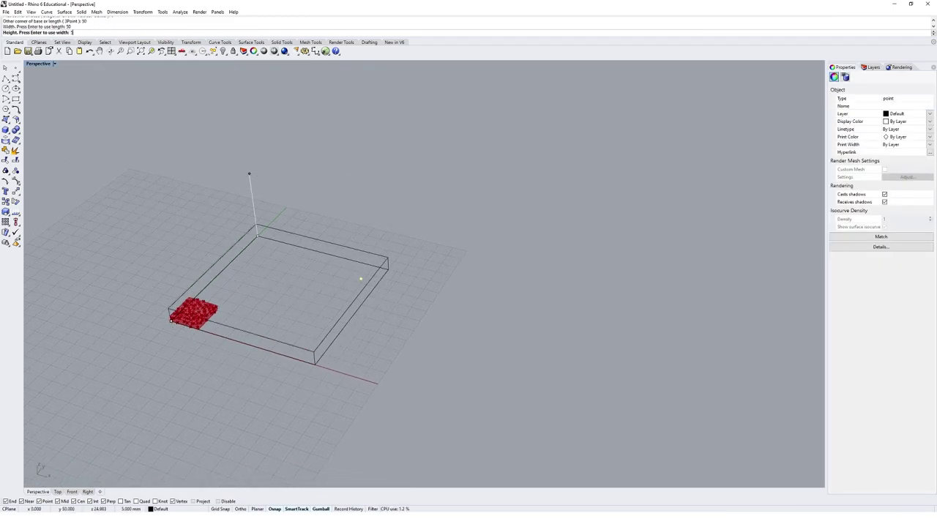
{"action": "key", "text": "Return"}
{"action": "left_click_drag", "start_coordinate": [511, 236], "coordinate": [567, 235]}
{"action": "right_click_drag", "start_coordinate": [320, 310], "coordinate": [352, 287]}
{"action": "left_click", "coordinate": [630, 158]}
Add a Voronoi 3D component and wire Population to its Points input and the Box parameter to its Box input.
{"action": "double_click", "coordinate": [659, 247]}
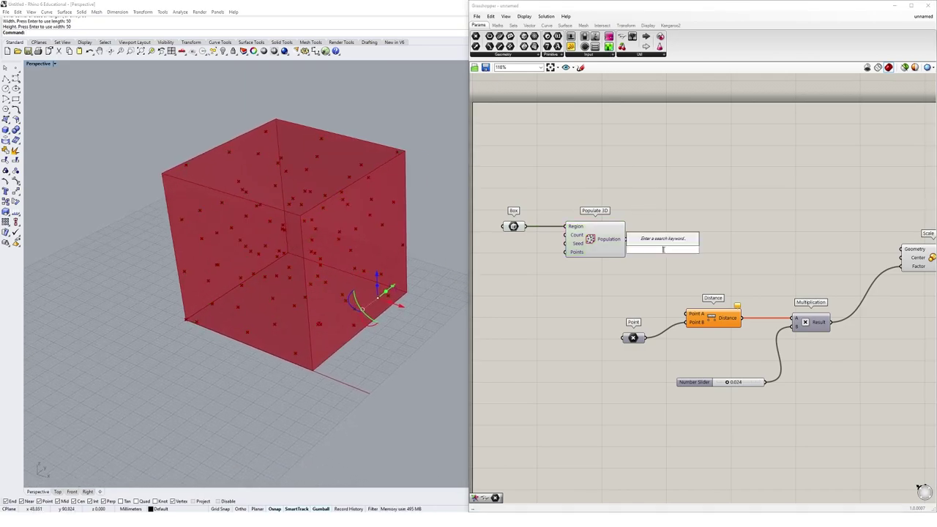
{"action": "type", "text": "vorono"}
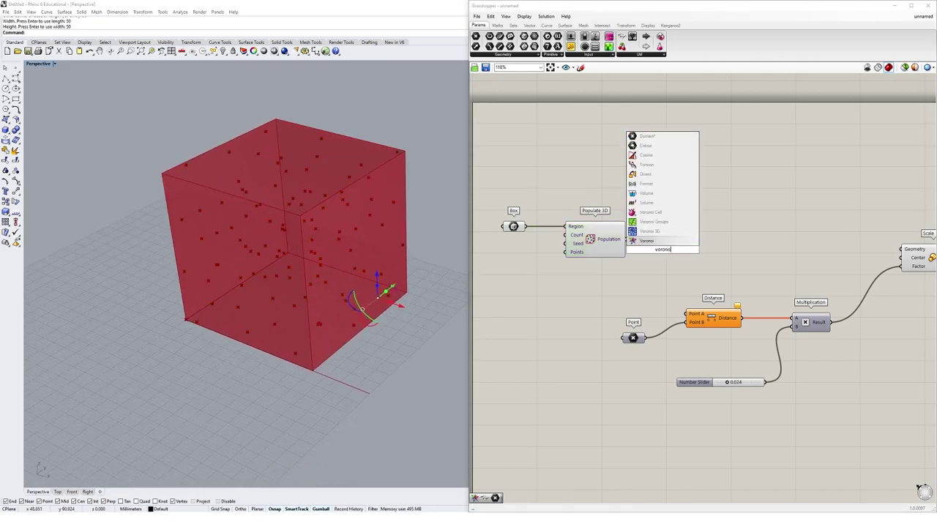
{"action": "left_click", "coordinate": [648, 231]}
{"action": "left_click_drag", "start_coordinate": [625, 239], "coordinate": [659, 241]}
{"action": "left_click_drag", "start_coordinate": [525, 226], "coordinate": [660, 247]}
{"action": "right_click_drag", "start_coordinate": [732, 242], "coordinate": [695, 239]}
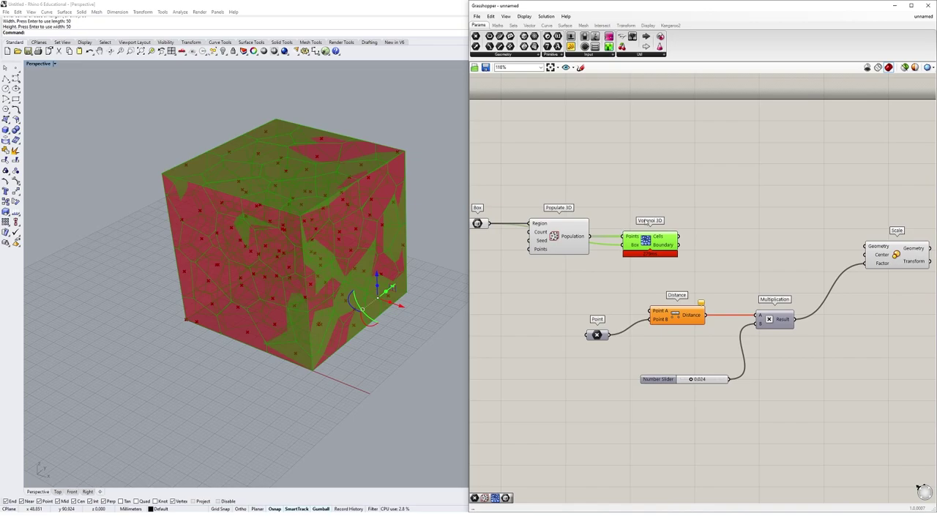
Wire Population to Distance's Point A and Scale's Center, and Voronoi 3D's Cells to Scale's Geometry.
{"action": "left_click_drag", "start_coordinate": [594, 239], "coordinate": [652, 311]}
{"action": "left_click_drag", "start_coordinate": [678, 236], "coordinate": [864, 247]}
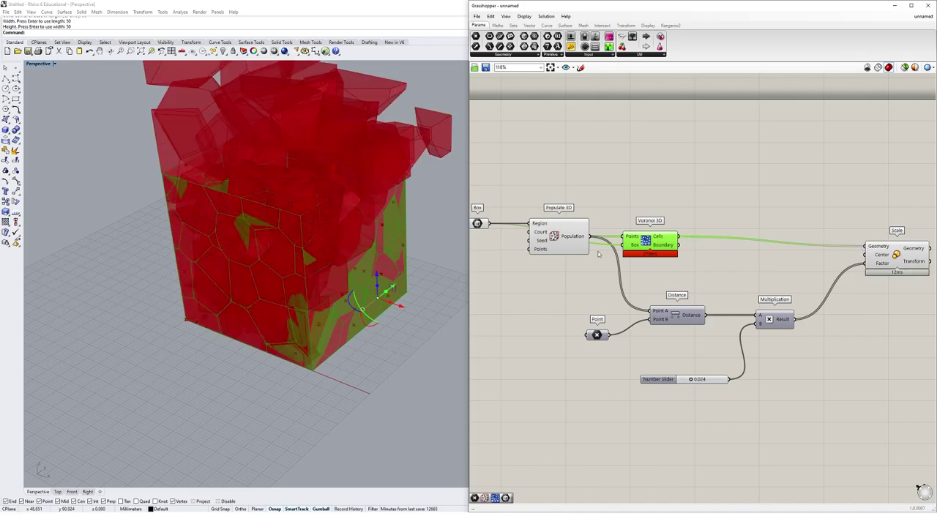
{"action": "left_click_drag", "start_coordinate": [594, 243], "coordinate": [866, 257]}
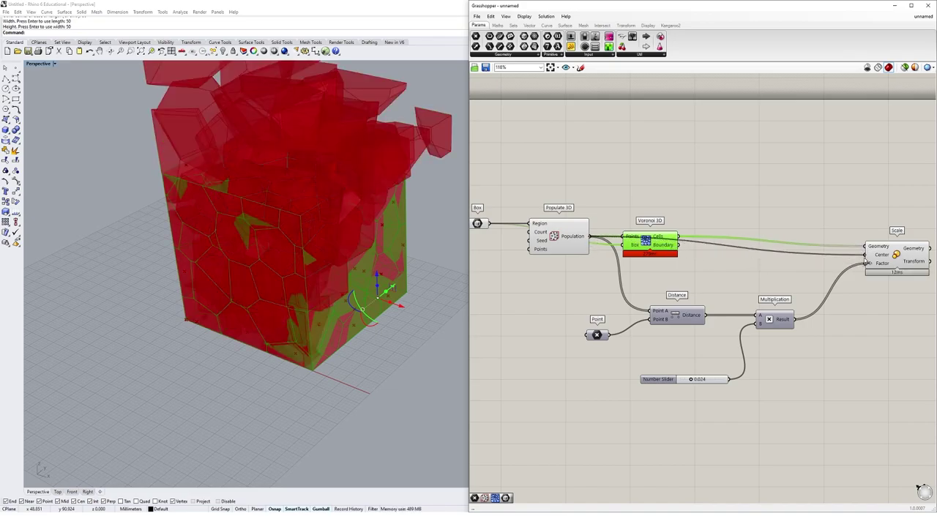
{"action": "left_click", "coordinate": [901, 261]}
Turn off the preview of Populate 3D, Voronoi 3D and the Box parameter.
{"action": "left_click_drag", "start_coordinate": [664, 211], "coordinate": [525, 261]}
{"action": "right_click", "coordinate": [607, 173]}
{"action": "left_click", "coordinate": [654, 192]}
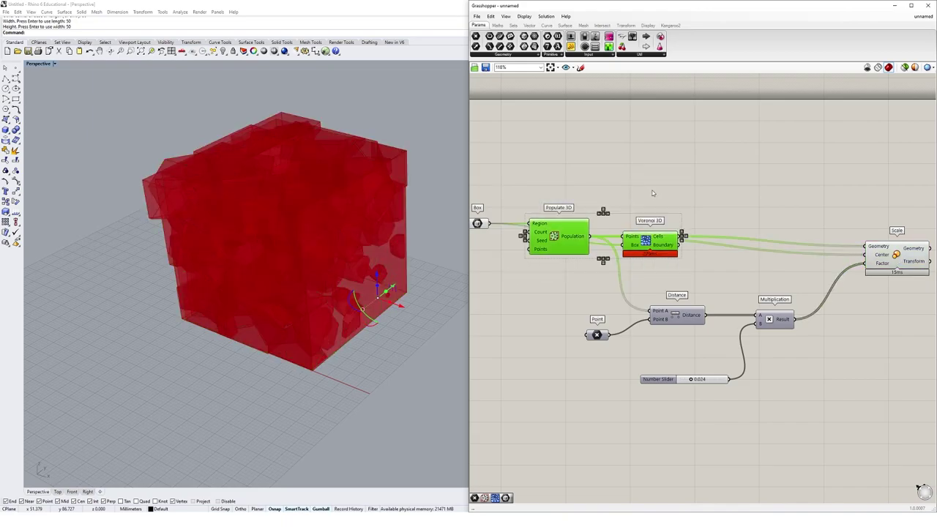
{"action": "left_click_drag", "start_coordinate": [530, 203], "coordinate": [465, 257]}
{"action": "right_click", "coordinate": [529, 180]}
{"action": "left_click", "coordinate": [550, 191]}
Examine the scaled 3D Voronoi cells around the attractor point from several sides.
{"action": "right_click_drag", "start_coordinate": [439, 264], "coordinate": [384, 280]}
{"action": "scroll", "coordinate": [384, 279], "scroll_direction": "up", "scroll_amount": 3}
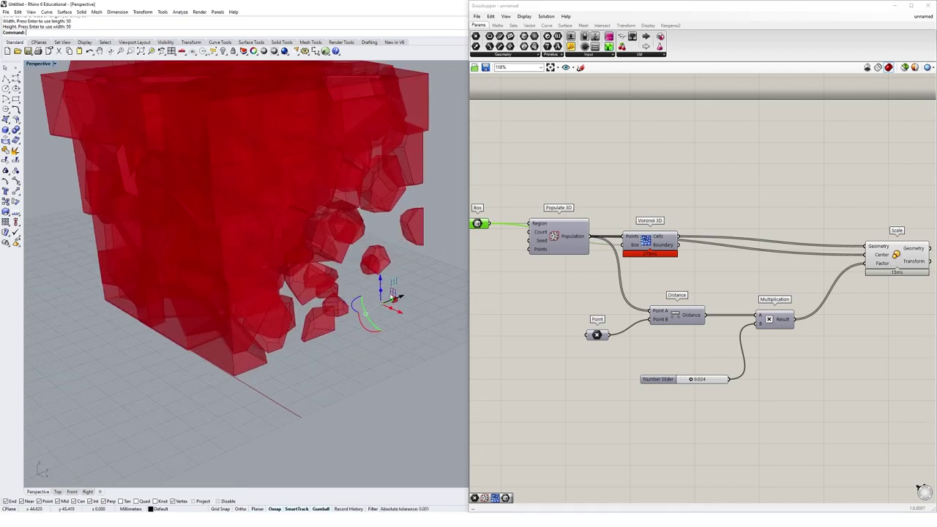
{"action": "right_click_drag", "start_coordinate": [371, 190], "coordinate": [217, 239]}
{"action": "scroll", "coordinate": [235, 212], "scroll_direction": "up", "scroll_amount": 5}
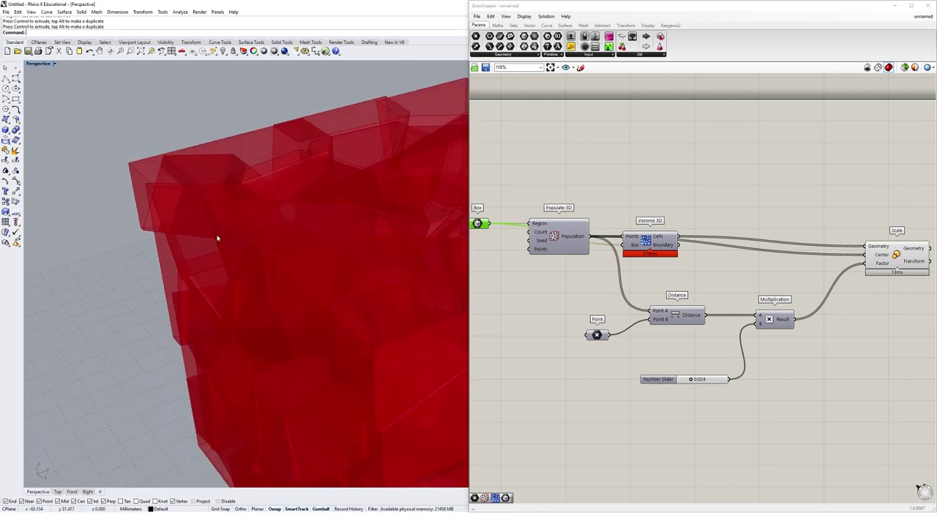
{"action": "scroll", "coordinate": [244, 196], "scroll_direction": "down", "scroll_amount": 5}
{"action": "right_click_drag", "start_coordinate": [244, 195], "coordinate": [313, 201]}
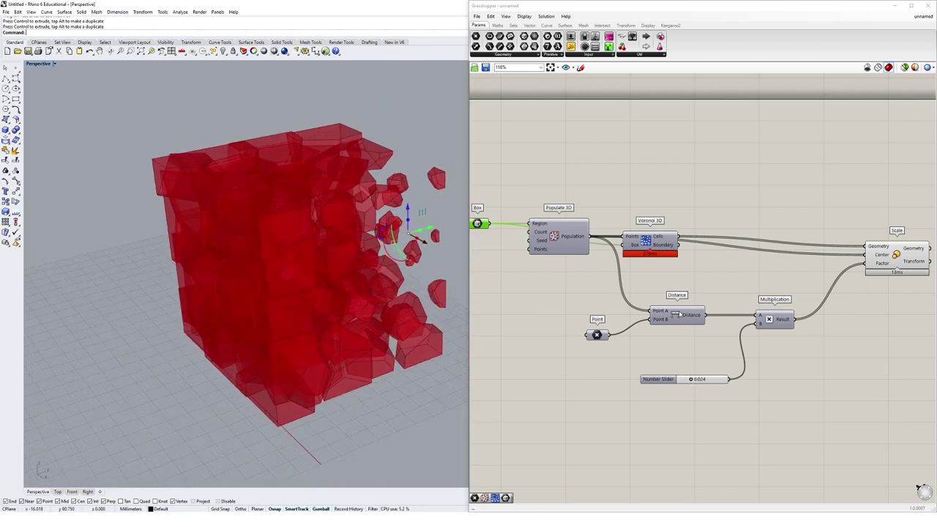
Delete the Multiplication component and the number slider that feeds it.
{"action": "mouse_move", "coordinate": [782, 324]}
{"action": "right_click_drag", "start_coordinate": [827, 344], "coordinate": [774, 346]}
{"action": "left_click_drag", "start_coordinate": [854, 264], "coordinate": [846, 253]}
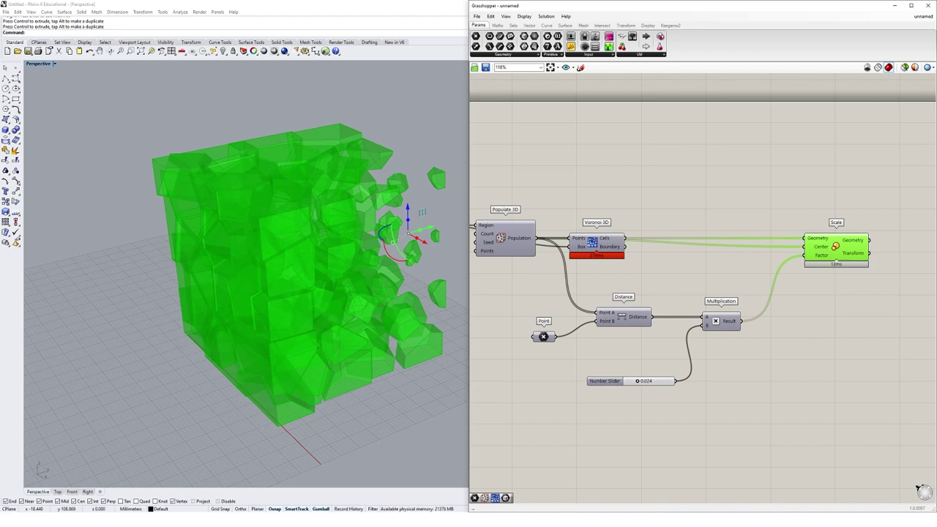
{"action": "left_click", "coordinate": [754, 350]}
{"action": "left_click_drag", "start_coordinate": [750, 295], "coordinate": [707, 356]}
{"action": "key", "text": "Delete"}
{"action": "left_click_drag", "start_coordinate": [698, 414], "coordinate": [635, 371]}
{"action": "key", "text": "Delete"}
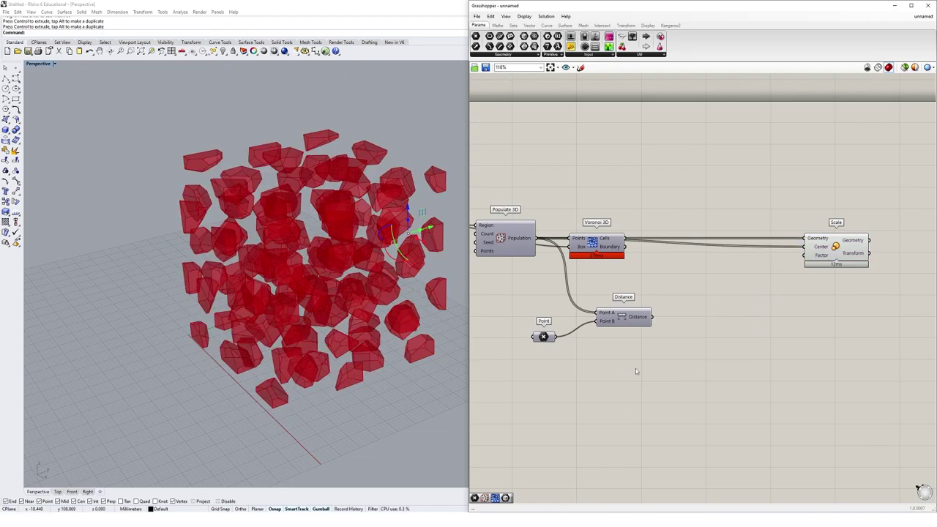
Add a panel beside Distance, wire the Distance output into it and look through the listed values.
{"action": "left_click_drag", "start_coordinate": [571, 46], "coordinate": [729, 338]}
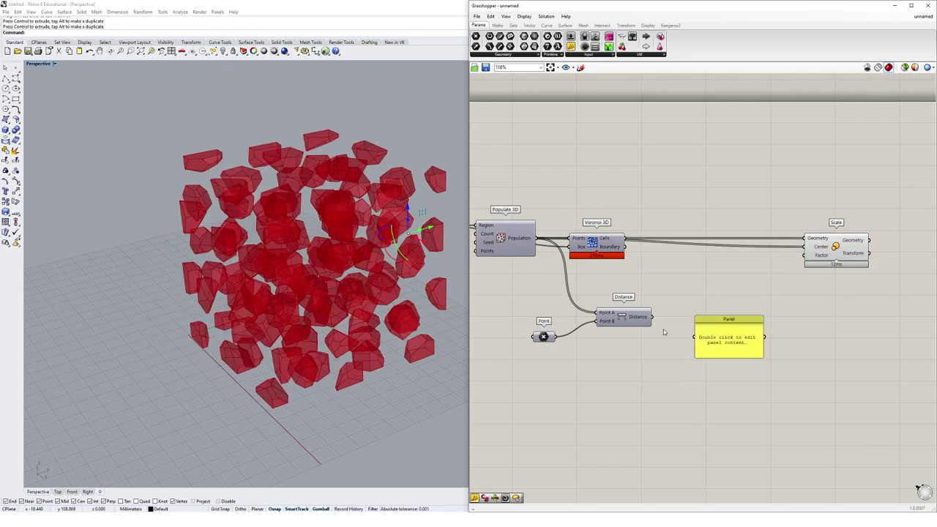
{"action": "left_click_drag", "start_coordinate": [652, 317], "coordinate": [739, 401]}
{"action": "scroll", "coordinate": [761, 310], "scroll_direction": "down", "scroll_amount": 5}
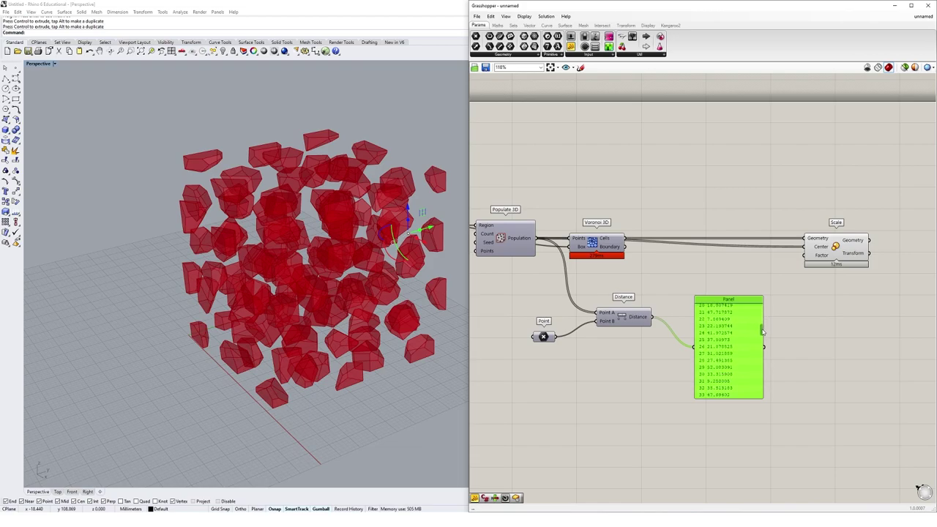
{"action": "scroll", "coordinate": [760, 317], "scroll_direction": "up", "scroll_amount": 5}
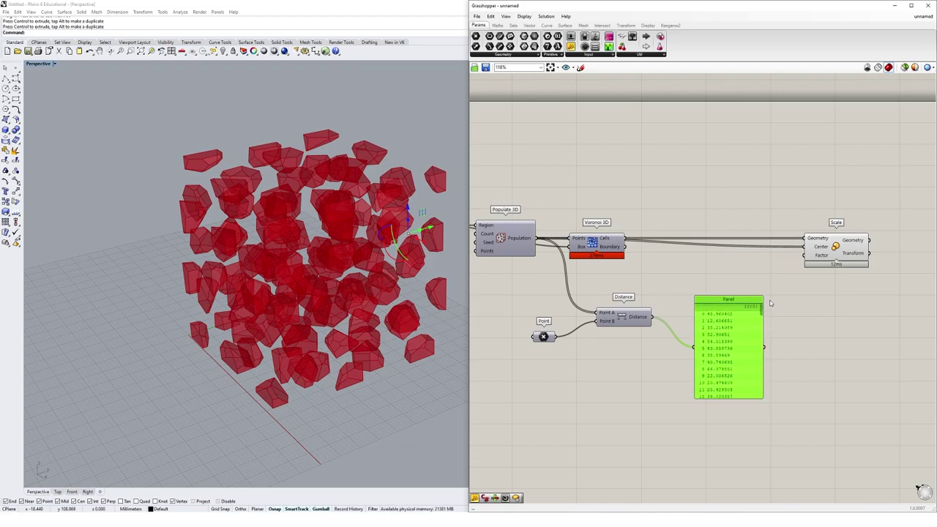
{"action": "left_click_drag", "start_coordinate": [735, 337], "coordinate": [742, 307]}
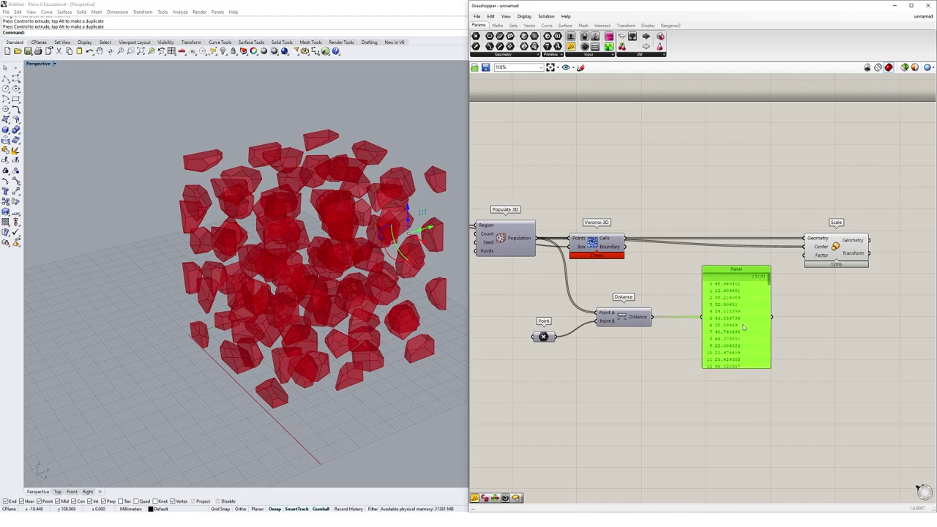
{"action": "left_click", "coordinate": [714, 402]}
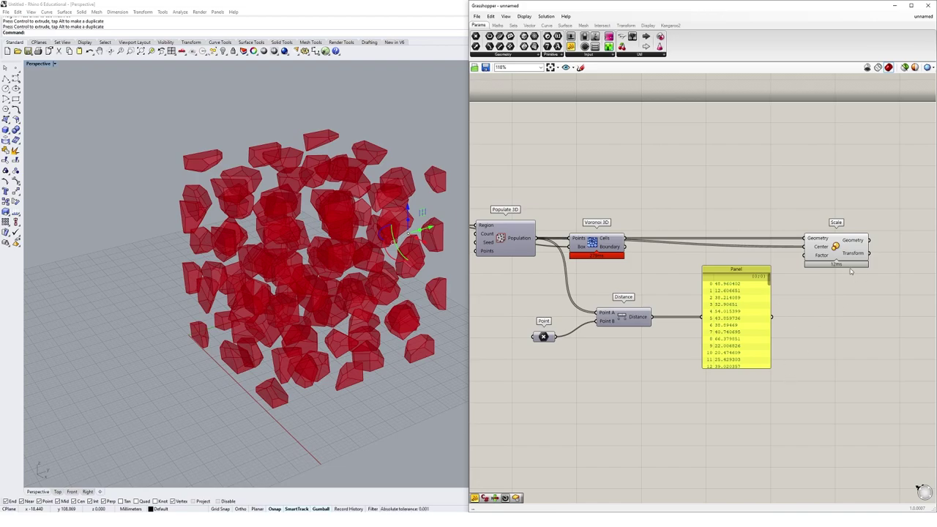
Add a Bounds component below the panel and wire the Distance output to its Numbers input.
{"action": "mouse_move", "coordinate": [822, 259]}
{"action": "left_click", "coordinate": [498, 24]}
{"action": "left_click", "coordinate": [487, 55]}
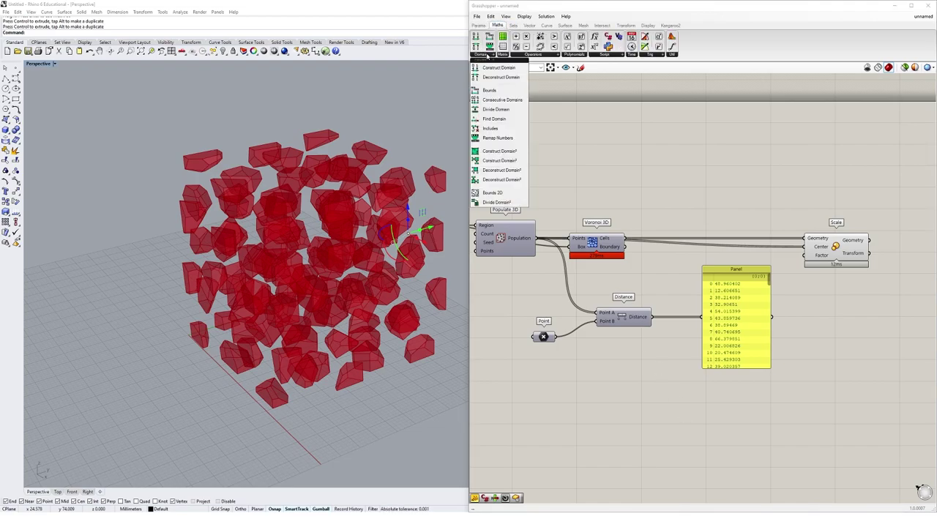
{"action": "left_click", "coordinate": [502, 91]}
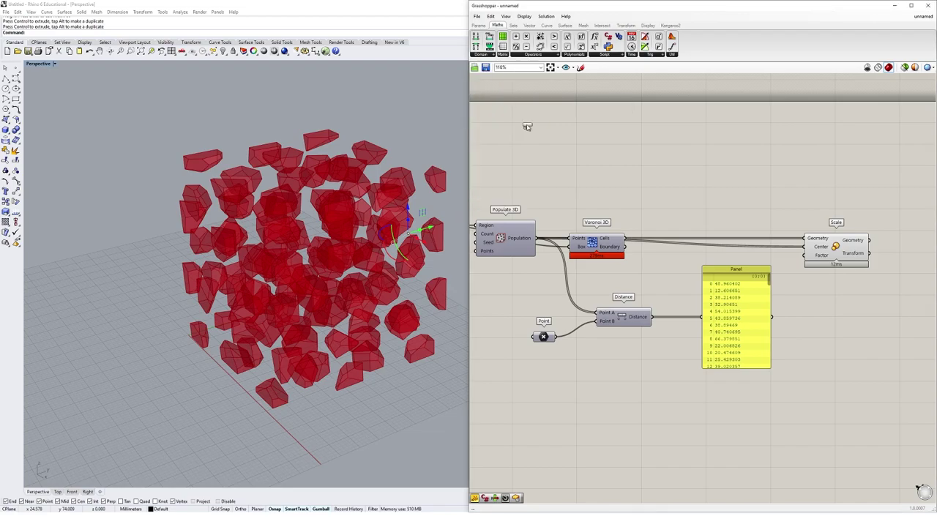
{"action": "left_click", "coordinate": [694, 392]}
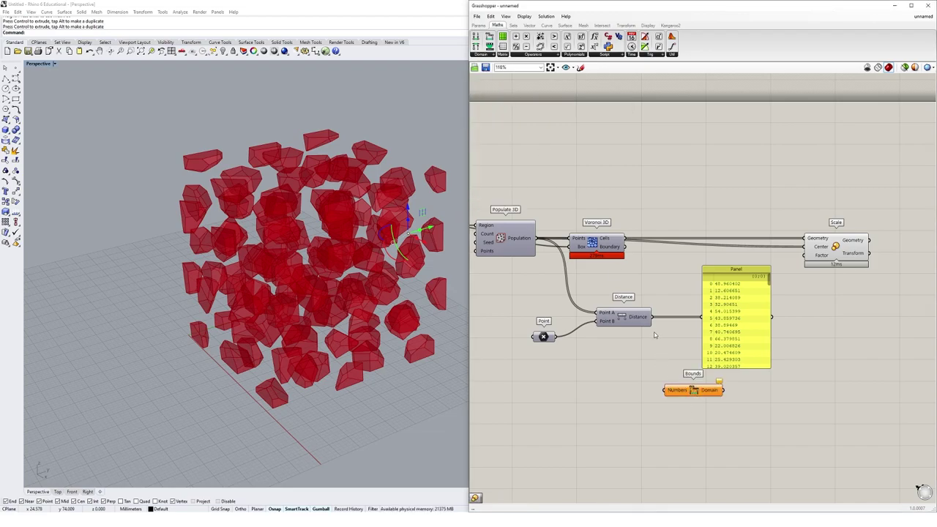
{"action": "left_click_drag", "start_coordinate": [651, 317], "coordinate": [710, 390]}
Place Bounds directly after Distance and show its Domain output in the widened panel.
{"action": "left_click_drag", "start_coordinate": [728, 326], "coordinate": [803, 366]}
{"action": "left_click_drag", "start_coordinate": [694, 396], "coordinate": [780, 322]}
{"action": "left_click_drag", "start_coordinate": [839, 331], "coordinate": [897, 333]}
{"action": "left_click_drag", "start_coordinate": [849, 311], "coordinate": [843, 335]}
{"action": "left_click_drag", "start_coordinate": [825, 389], "coordinate": [820, 319]}
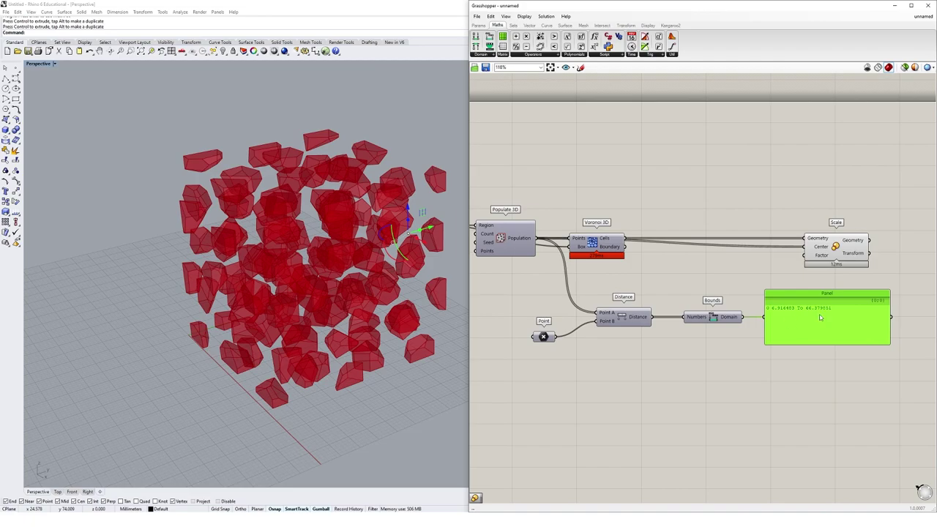
{"action": "scroll", "coordinate": [786, 319], "scroll_direction": "up", "scroll_amount": 2}
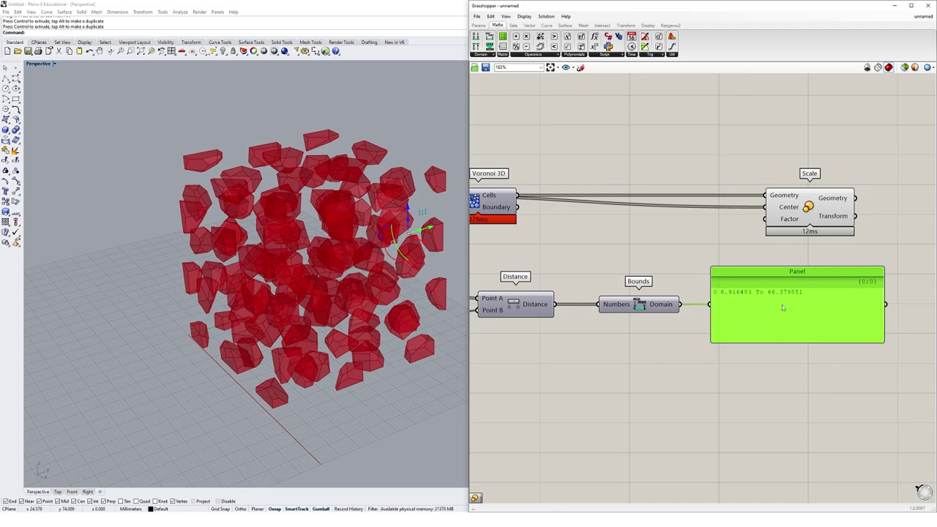
Add a Remap Numbers component below the panel that shows the Bounds domain.
{"action": "right_click_drag", "start_coordinate": [791, 300], "coordinate": [826, 284]}
{"action": "double_click", "coordinate": [718, 366]}
{"action": "type", "text": "remap"}
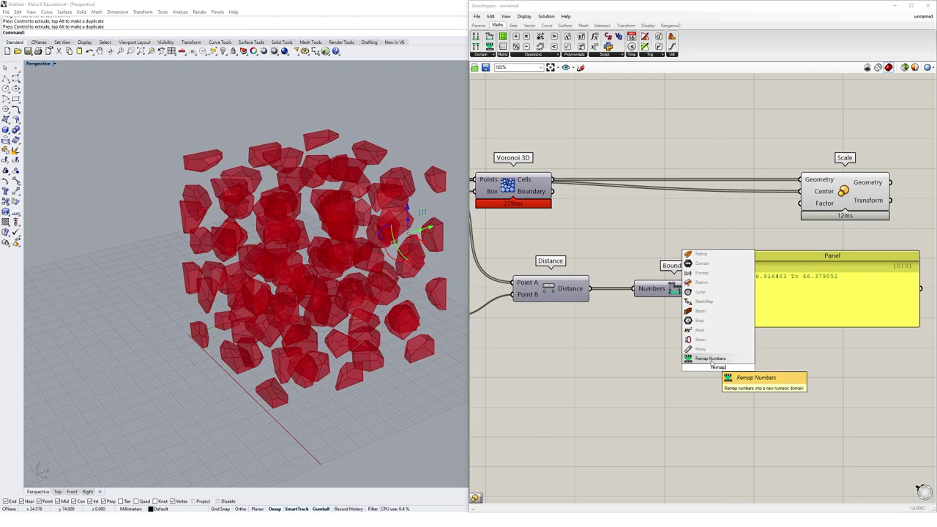
{"action": "left_click", "coordinate": [712, 361]}
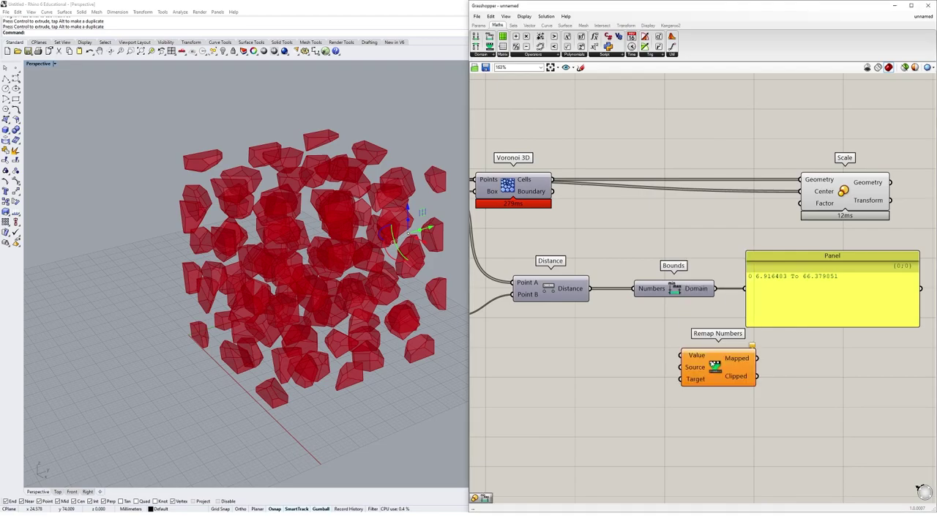
{"action": "left_click", "coordinate": [487, 54]}
{"action": "left_click_drag", "start_coordinate": [701, 358], "coordinate": [739, 364]}
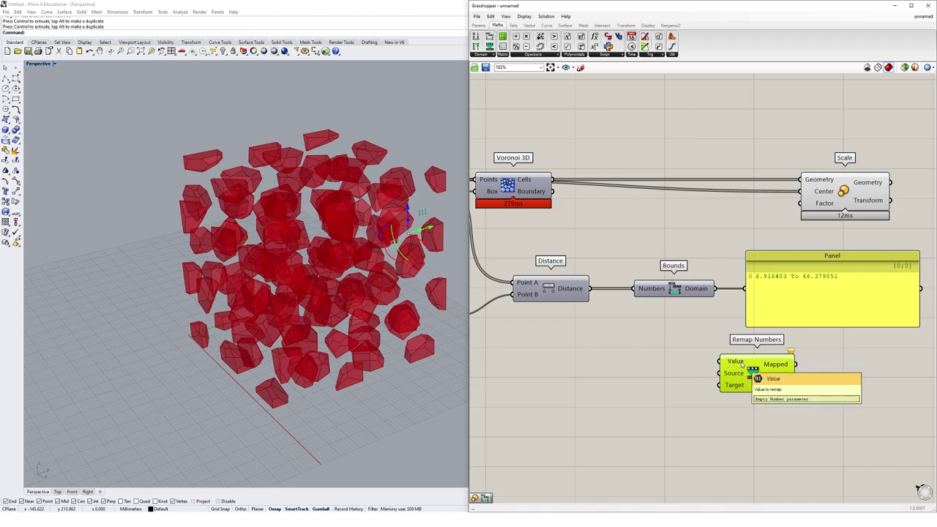
{"action": "mouse_move", "coordinate": [569, 291]}
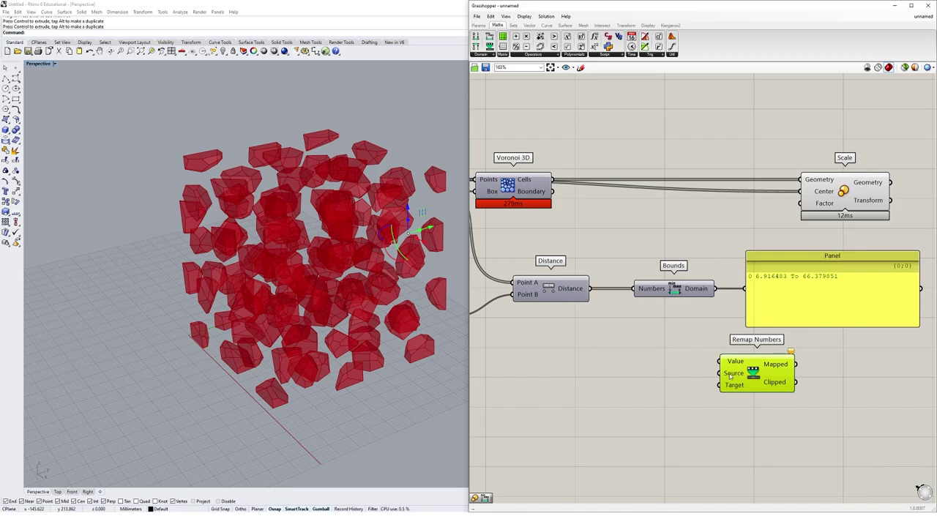
{"action": "mouse_move", "coordinate": [729, 376]}
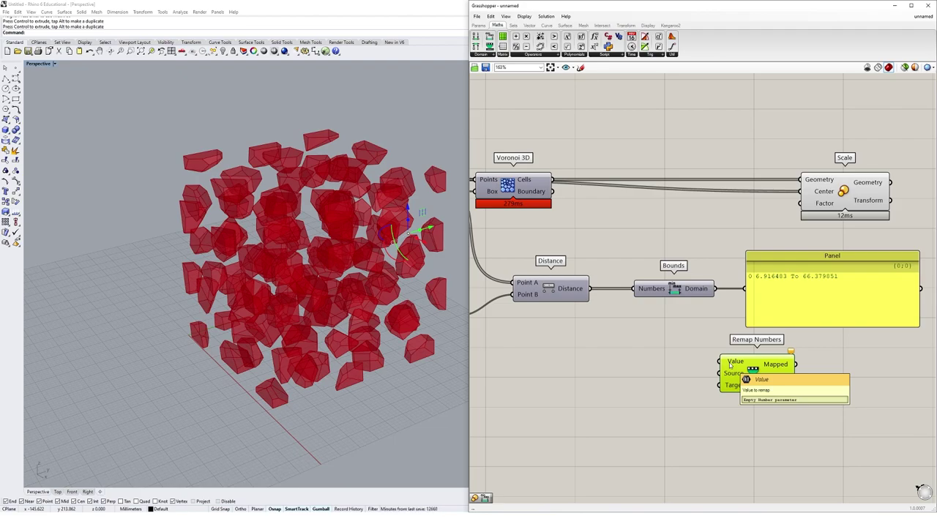
Move Bounds below the Distance component and delete the panel that displays its domain.
{"action": "left_click_drag", "start_coordinate": [681, 287], "coordinate": [678, 286]}
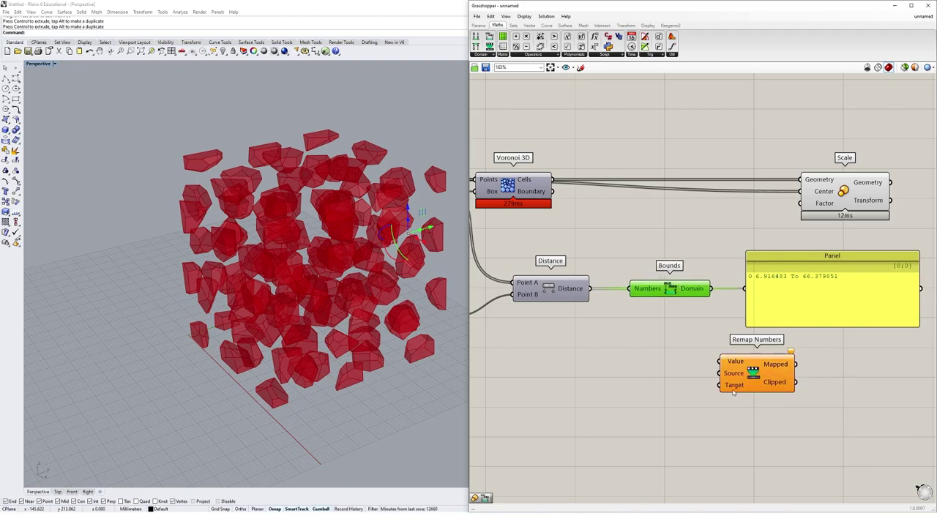
{"action": "mouse_move", "coordinate": [733, 392]}
{"action": "left_click_drag", "start_coordinate": [666, 290], "coordinate": [593, 374]}
{"action": "left_click_drag", "start_coordinate": [760, 305], "coordinate": [781, 306]}
{"action": "key", "text": "Delete"}
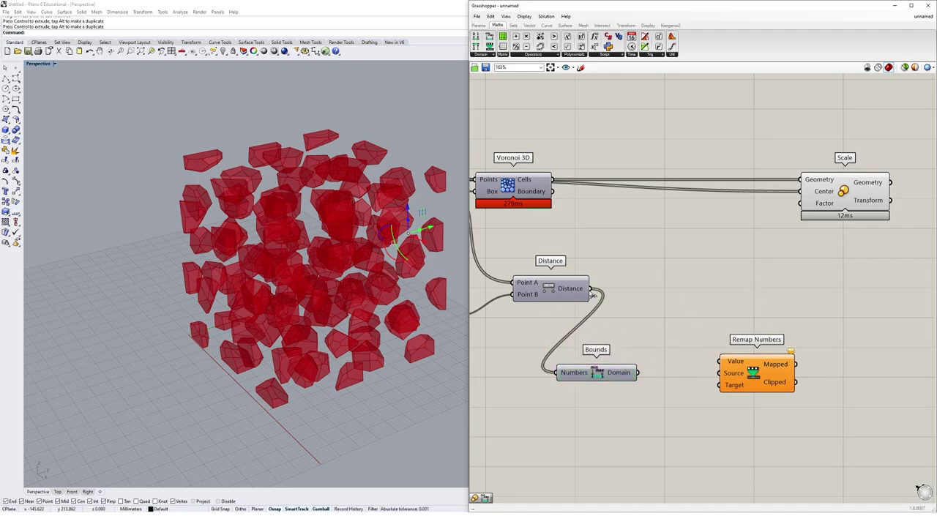
Wire Distance to the Value input and the Bounds Domain to the Source input of Remap Numbers, placing the components in line.
{"action": "left_click_drag", "start_coordinate": [591, 289], "coordinate": [704, 322]}
{"action": "left_click_drag", "start_coordinate": [591, 288], "coordinate": [719, 362]}
{"action": "left_click_drag", "start_coordinate": [751, 375], "coordinate": [748, 307]}
{"action": "left_click_drag", "start_coordinate": [620, 377], "coordinate": [718, 300]}
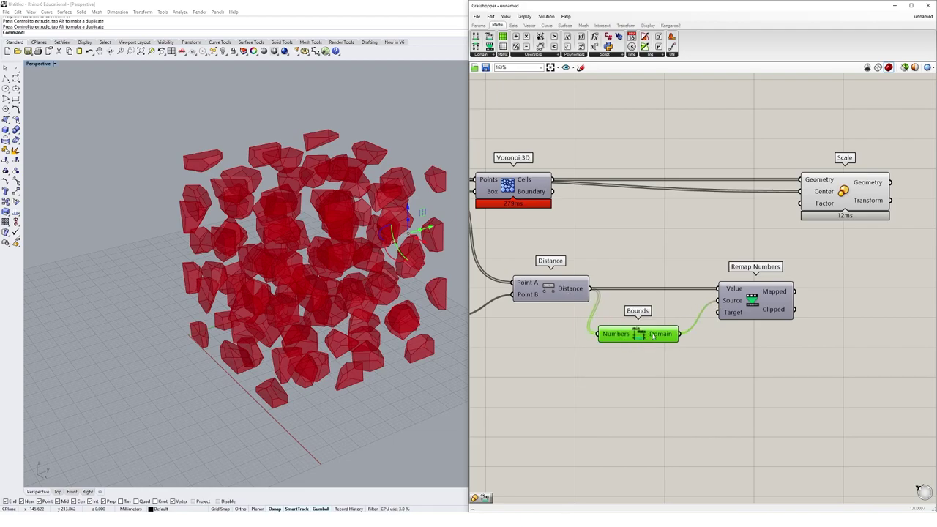
{"action": "left_click_drag", "start_coordinate": [639, 334], "coordinate": [661, 319]}
{"action": "left_click_drag", "start_coordinate": [759, 303], "coordinate": [779, 302]}
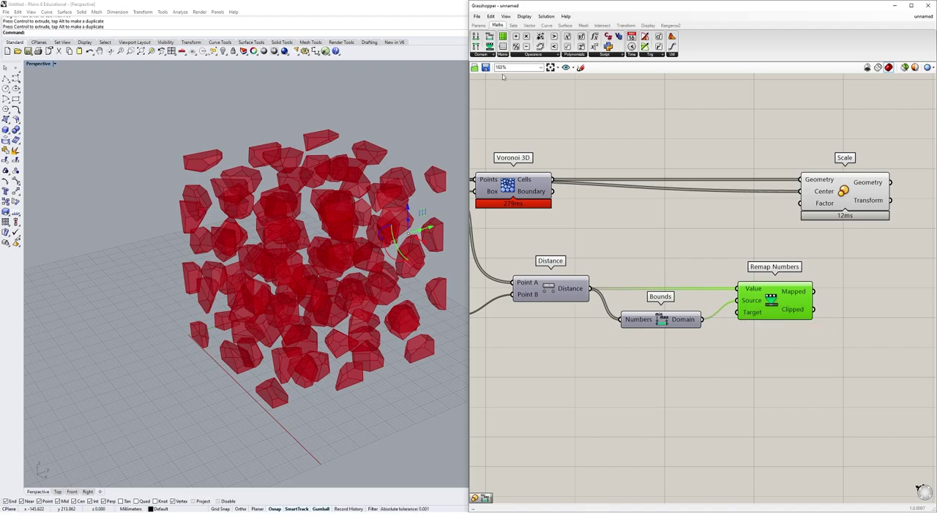
Add a Construct Domain component just below Bounds.
{"action": "left_click", "coordinate": [485, 54]}
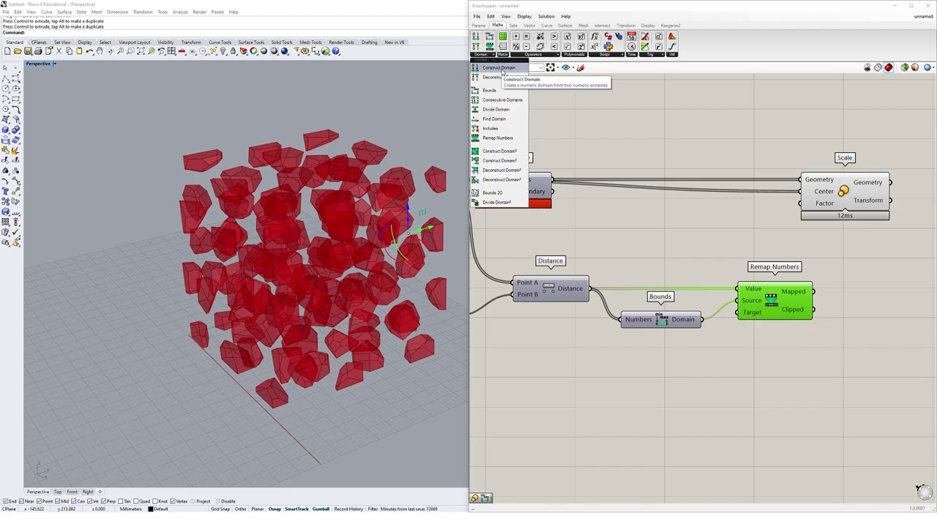
{"action": "left_click", "coordinate": [503, 70]}
{"action": "left_click", "coordinate": [674, 395]}
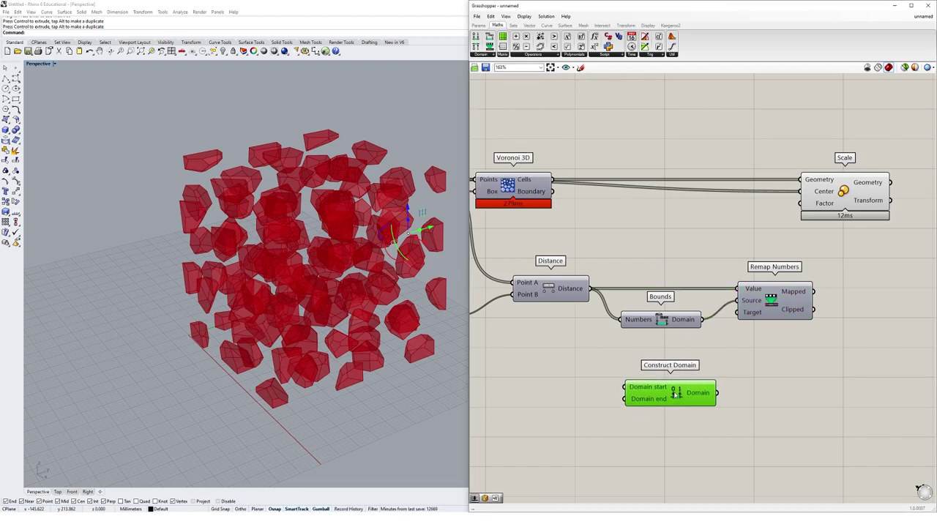
{"action": "left_click_drag", "start_coordinate": [671, 395], "coordinate": [679, 376]}
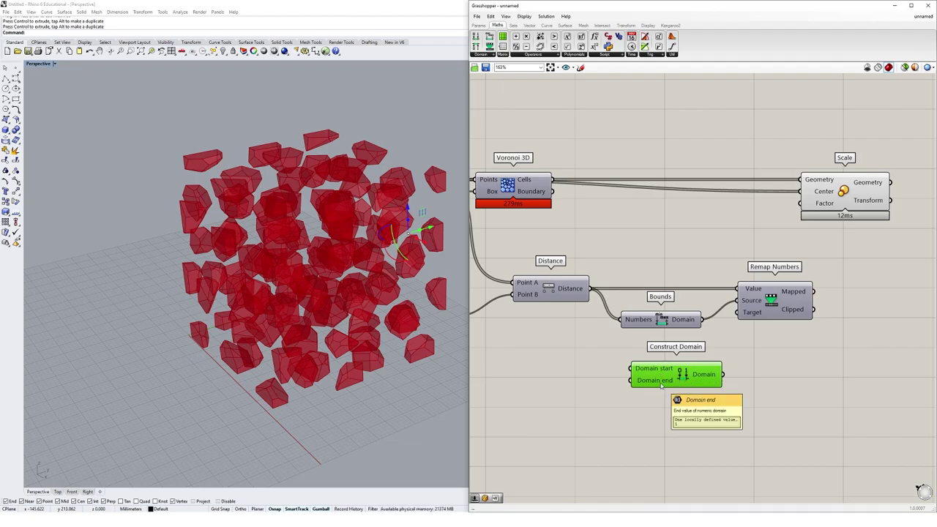
Create a number slider with value 0.20 and wire it to Construct Domain's Domain start input.
{"action": "double_click", "coordinate": [571, 370]}
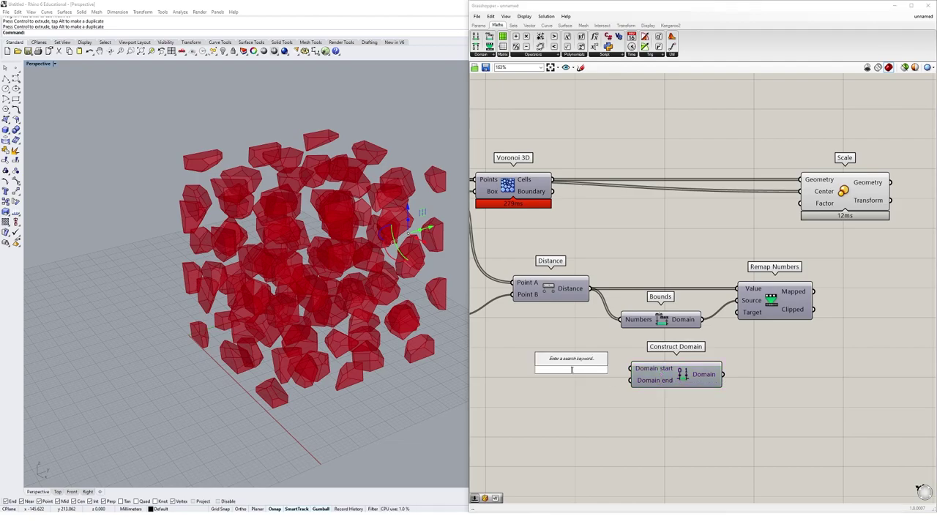
{"action": "type", "text": "1"}
{"action": "type", "text": ".2"}
{"action": "key", "text": "Return"}
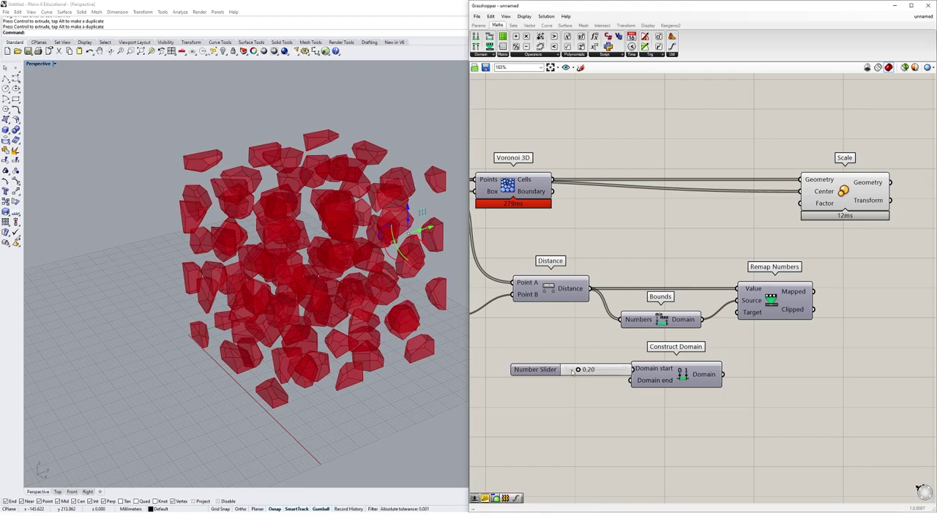
{"action": "left_click", "coordinate": [575, 370]}
{"action": "left_click_drag", "start_coordinate": [575, 369], "coordinate": [633, 371]}
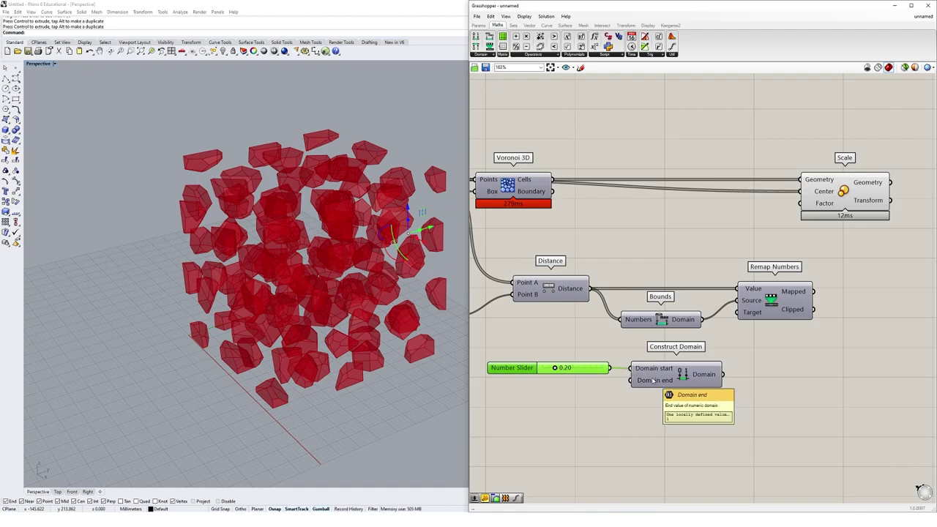
Wire a new 1.00 number slider to Domain end and connect the constructed Domain to the Target input of Remap Numbers.
{"action": "double_click", "coordinate": [563, 407]}
{"action": "type", "text": "1"}
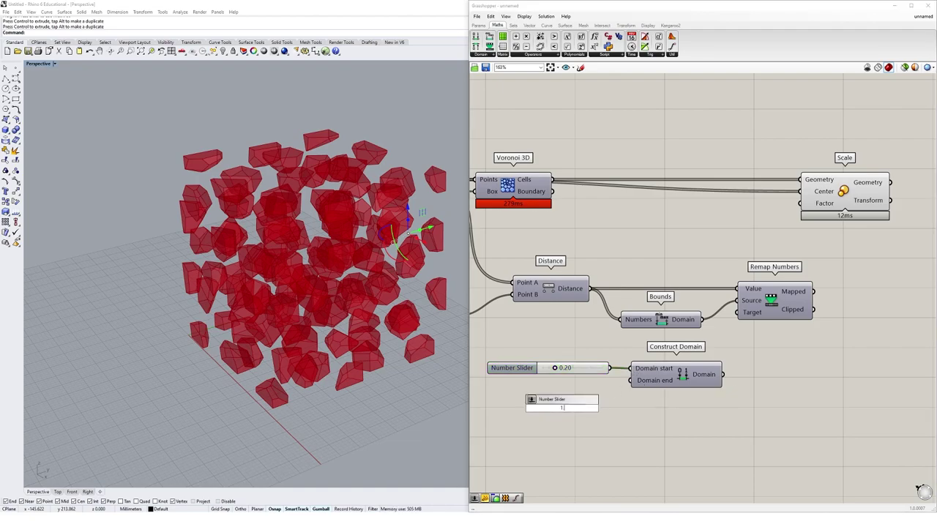
{"action": "type", "text": ".00"}
{"action": "key", "text": "Return"}
{"action": "left_click_drag", "start_coordinate": [567, 404], "coordinate": [631, 381]}
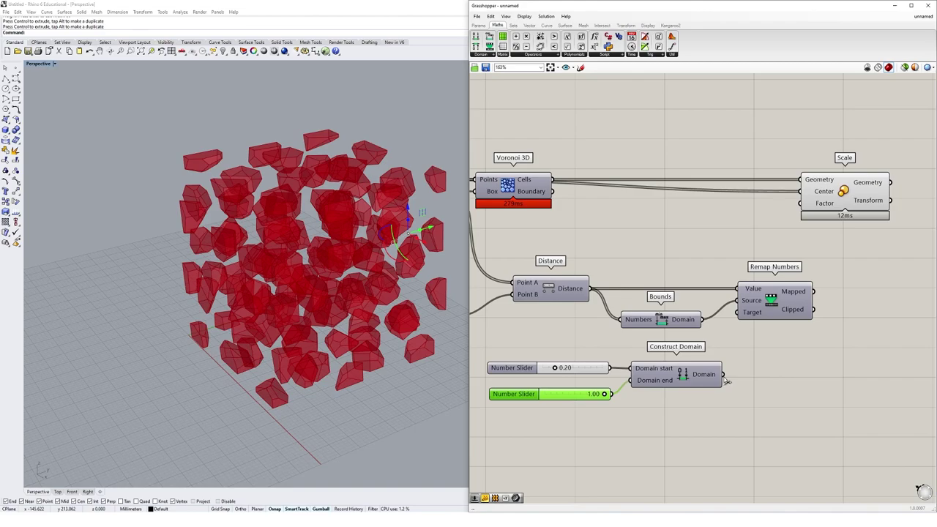
{"action": "left_click_drag", "start_coordinate": [721, 375], "coordinate": [738, 313]}
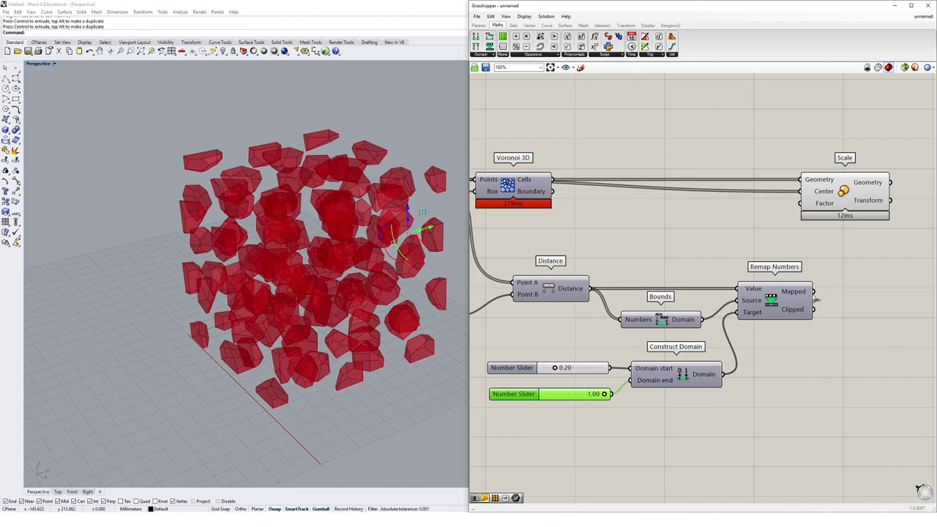
Add a panel after Remap Numbers, wire the Mapped output into it and lengthen it to read the remapped values.
{"action": "left_click", "coordinate": [479, 26]}
{"action": "left_click_drag", "start_coordinate": [570, 53], "coordinate": [870, 284]}
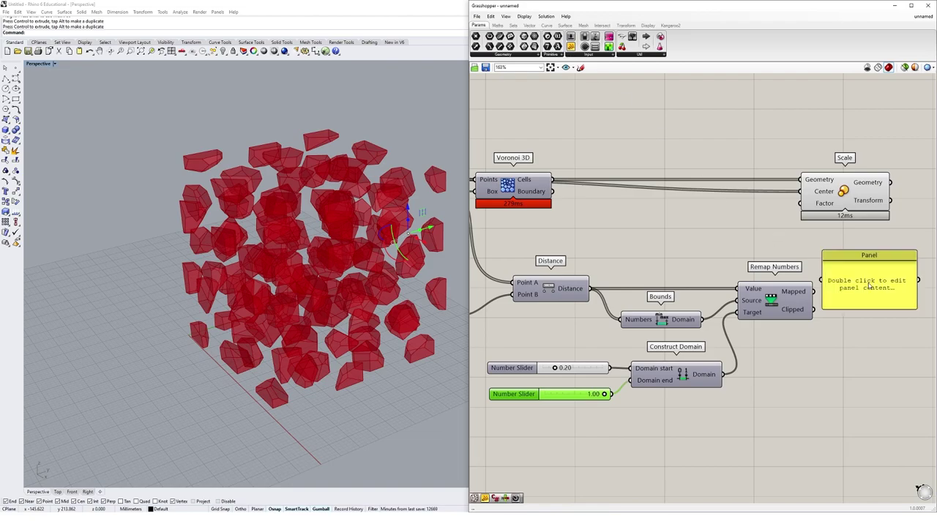
{"action": "left_click", "coordinate": [576, 287]}
{"action": "left_click_drag", "start_coordinate": [813, 292], "coordinate": [871, 301]}
{"action": "right_click_drag", "start_coordinate": [871, 302], "coordinate": [832, 299]}
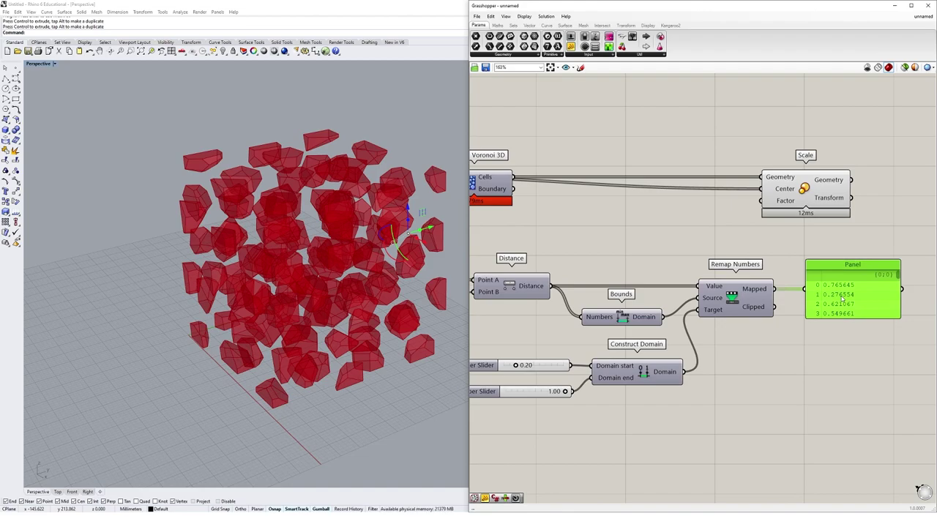
{"action": "left_click_drag", "start_coordinate": [858, 319], "coordinate": [836, 448]}
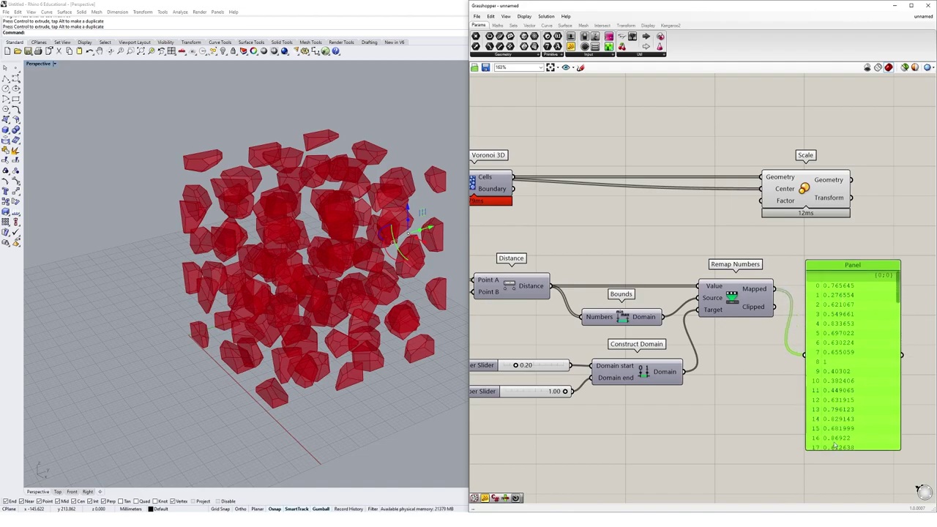
{"action": "left_click_drag", "start_coordinate": [842, 315], "coordinate": [849, 294]}
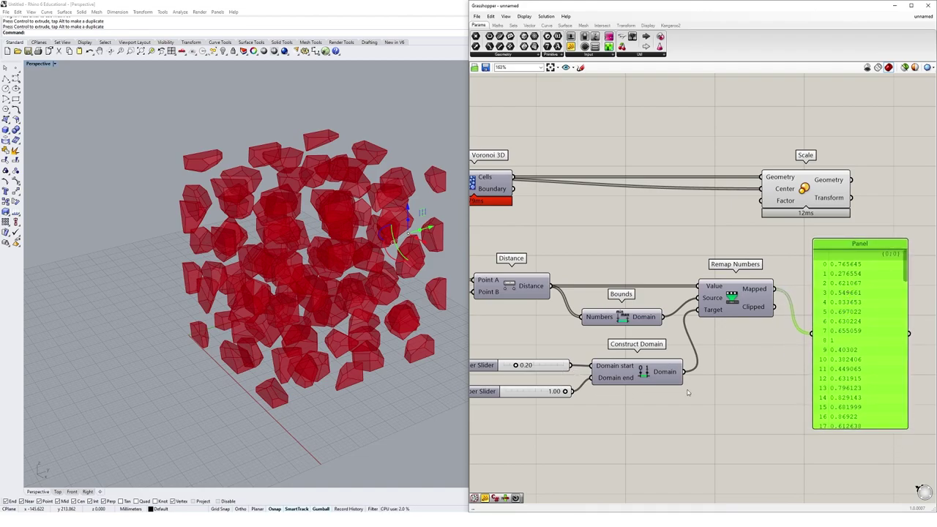
Rewire the panel to the Distance and Bounds outputs in turn to compare the original distances and their domain.
{"action": "left_click_drag", "start_coordinate": [550, 285], "coordinate": [814, 334]}
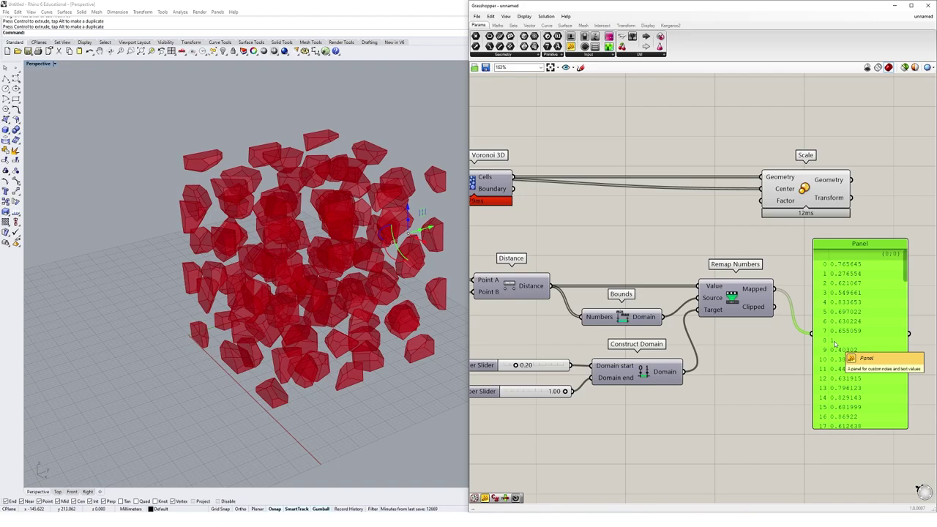
{"action": "left_click_drag", "start_coordinate": [663, 316], "coordinate": [813, 334]}
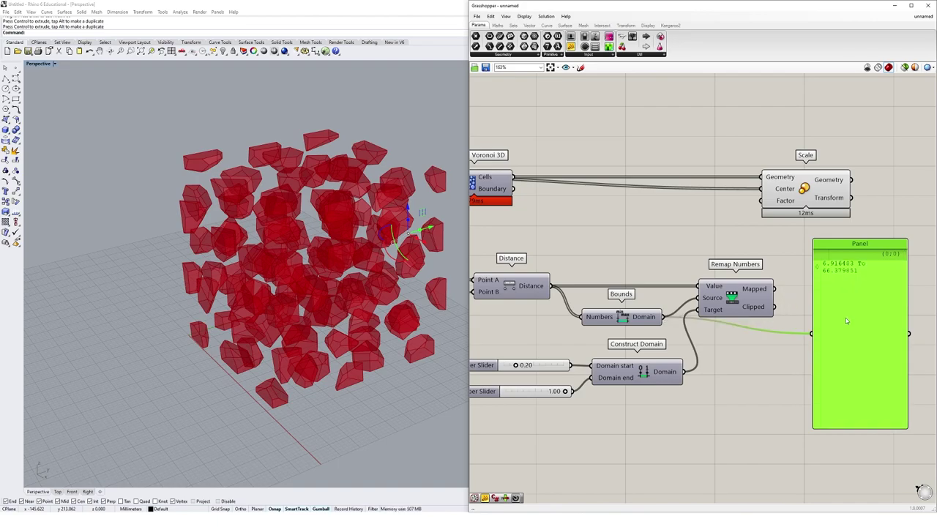
{"action": "left_click_drag", "start_coordinate": [554, 287], "coordinate": [811, 334]}
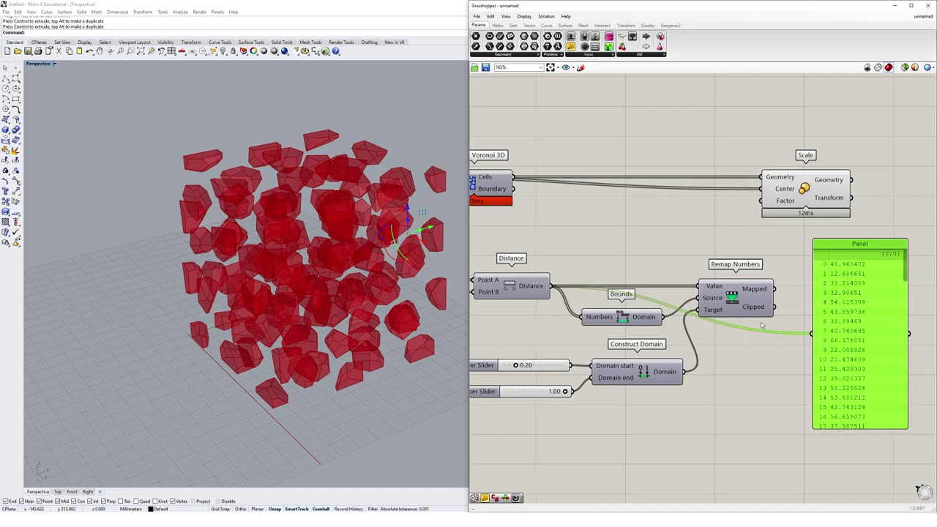
{"action": "mouse_move", "coordinate": [421, 232]}
{"action": "right_mouse_down"}
{"action": "mouse_move", "coordinate": [399, 234]}
{"action": "mouse_move", "coordinate": [421, 233]}
{"action": "right_mouse_up"}
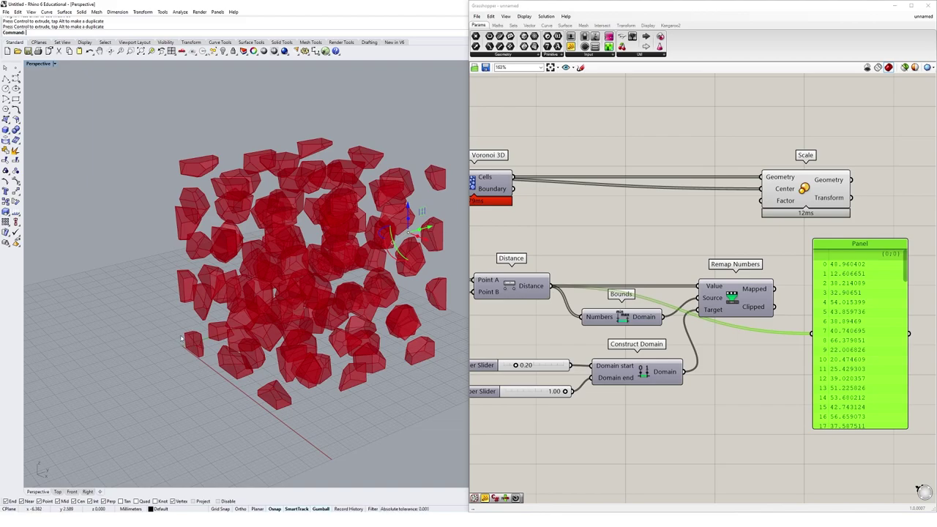
Wire the Mapped output of Remap Numbers to the Factor input of Scale and delete the panel.
{"action": "left_click", "coordinate": [790, 314]}
{"action": "left_click_drag", "start_coordinate": [775, 289], "coordinate": [761, 201]}
{"action": "left_click", "coordinate": [855, 306]}
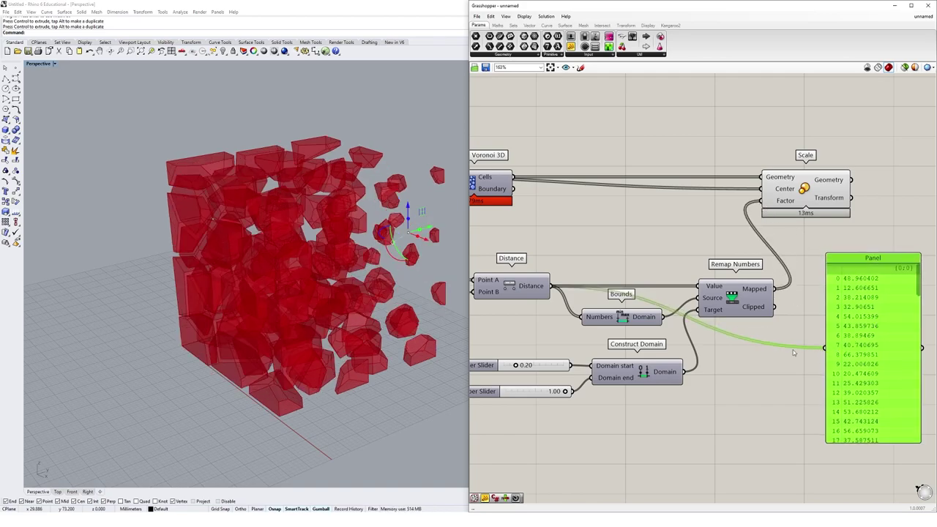
{"action": "key", "text": "Delete"}
Move the attractor point around the cube in the Rhino viewport, leaving it near an upper corner, to test the cell scaling.
{"action": "left_click_drag", "start_coordinate": [407, 227], "coordinate": [336, 303]}
{"action": "right_click_drag", "start_coordinate": [344, 236], "coordinate": [426, 196]}
{"action": "left_click_drag", "start_coordinate": [426, 196], "coordinate": [445, 201]}
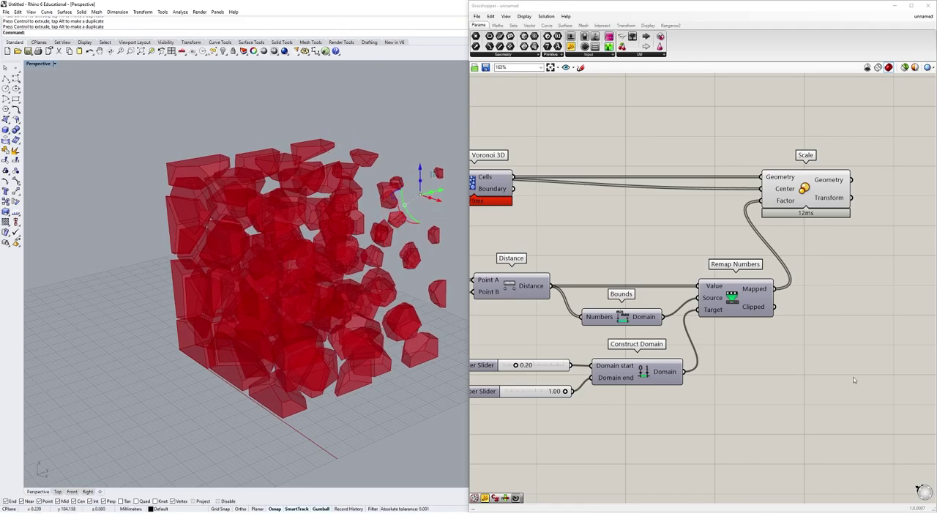
{"action": "scroll", "coordinate": [882, 317], "scroll_direction": "down", "scroll_amount": 2}
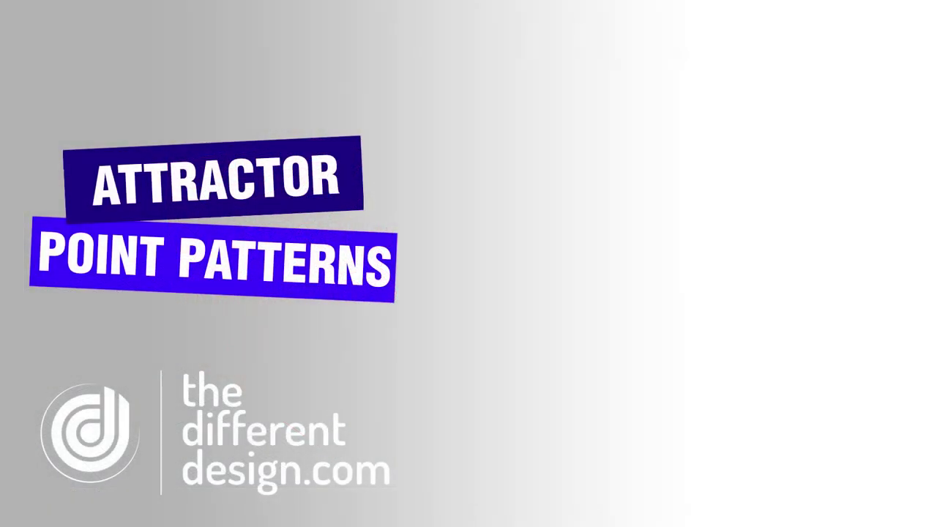